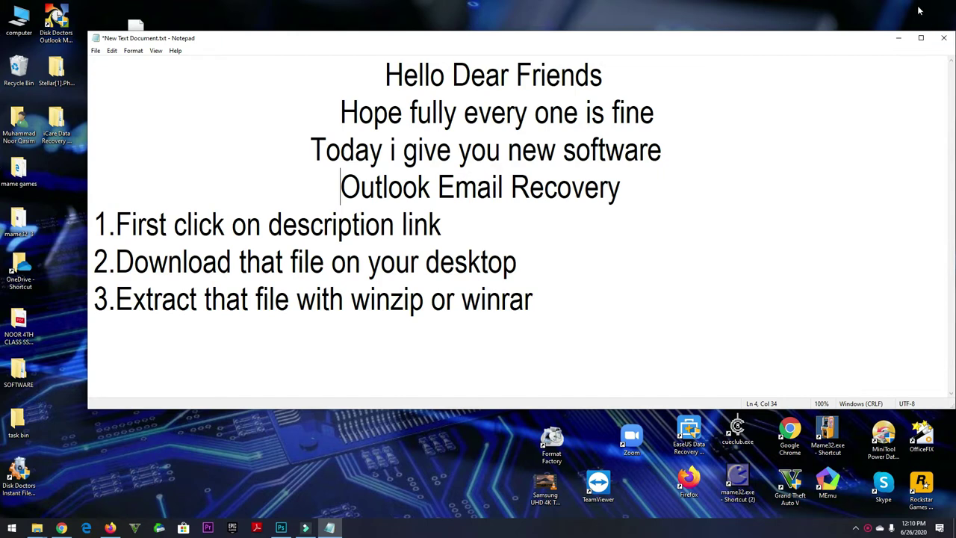
Extract the iCare Data Recovery Professional 5.1 archive on the desktop into a folder of the same name.
left_click(898, 37)
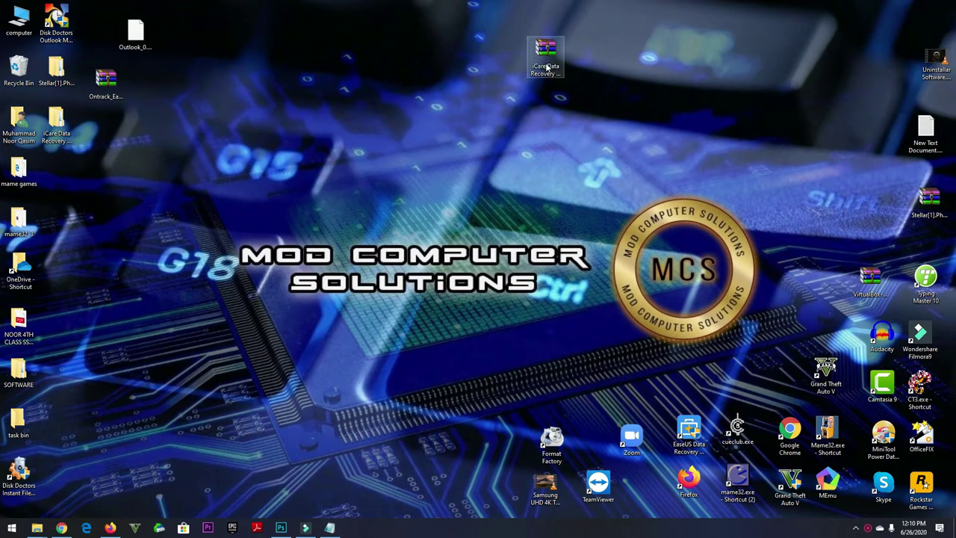
left_click(532, 69)
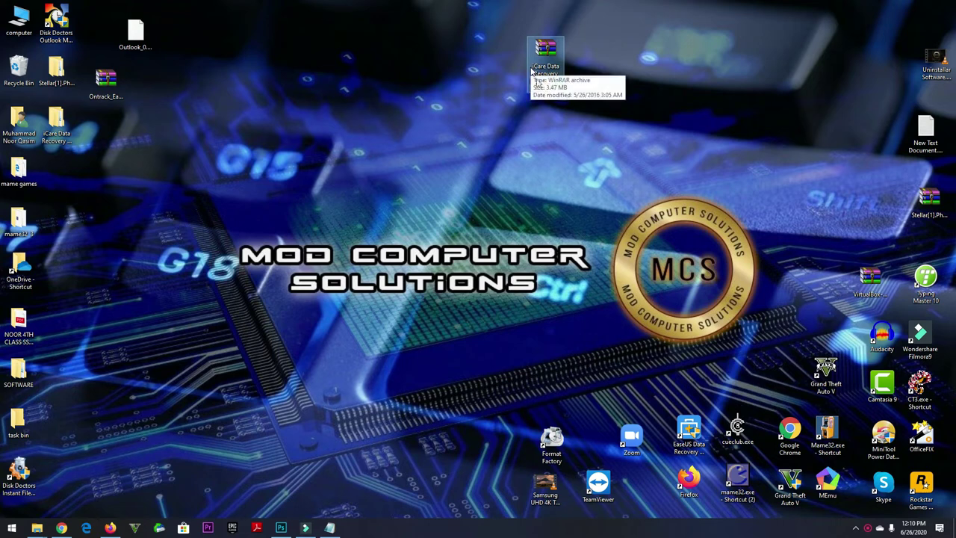
right_click(548, 57)
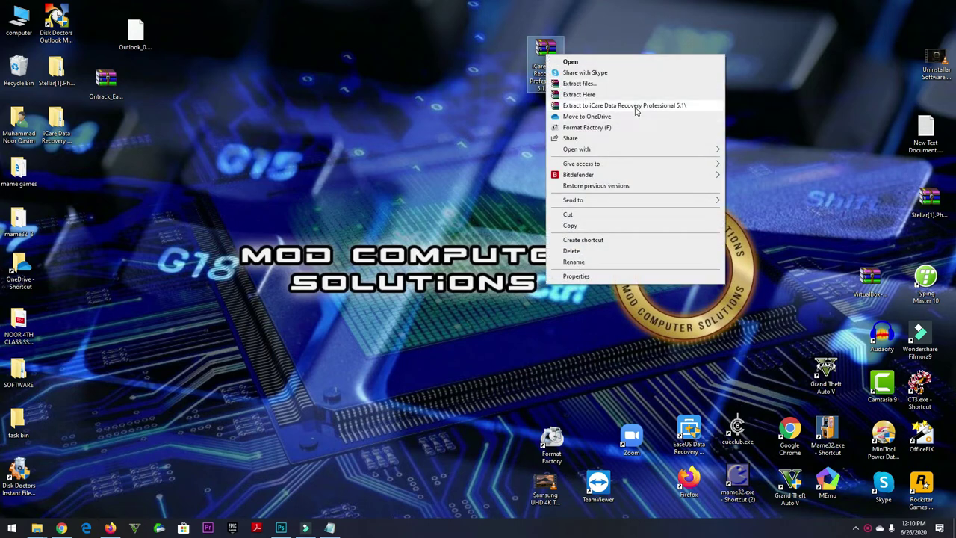
left_click(636, 106)
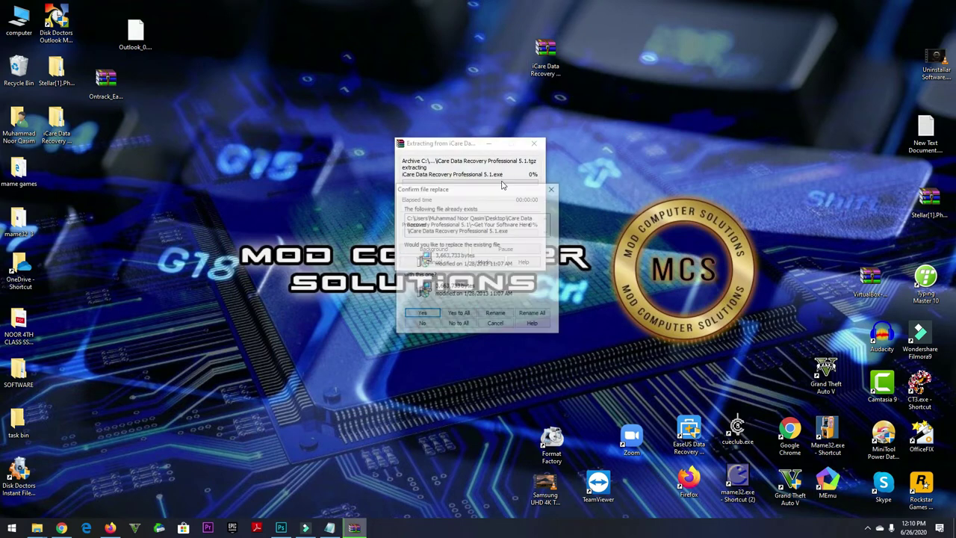
left_click(427, 326)
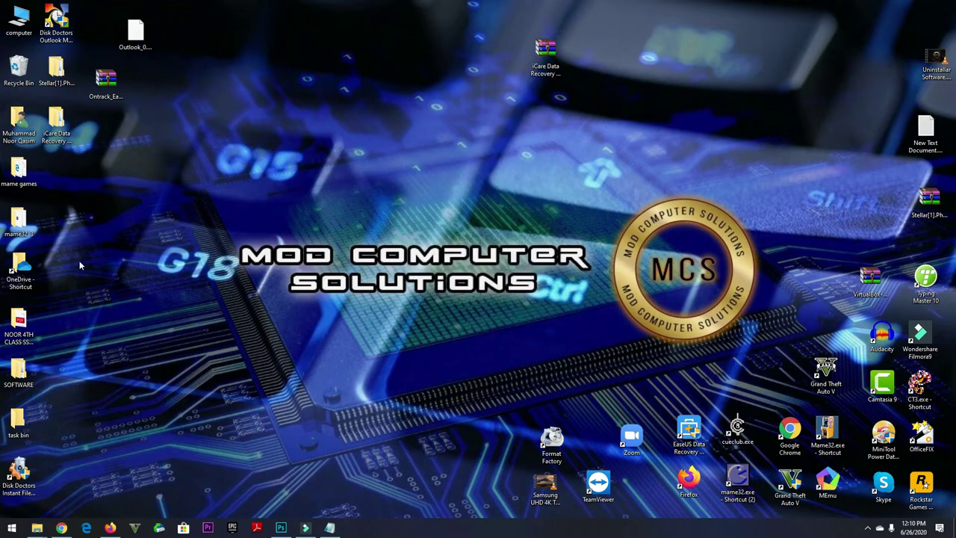
Move the extracted iCare Data Recovery folder to a free desktop spot and open its ~Get Your Software Here subfolder.
left_click_drag(69, 133, 292, 91)
double_click(289, 90)
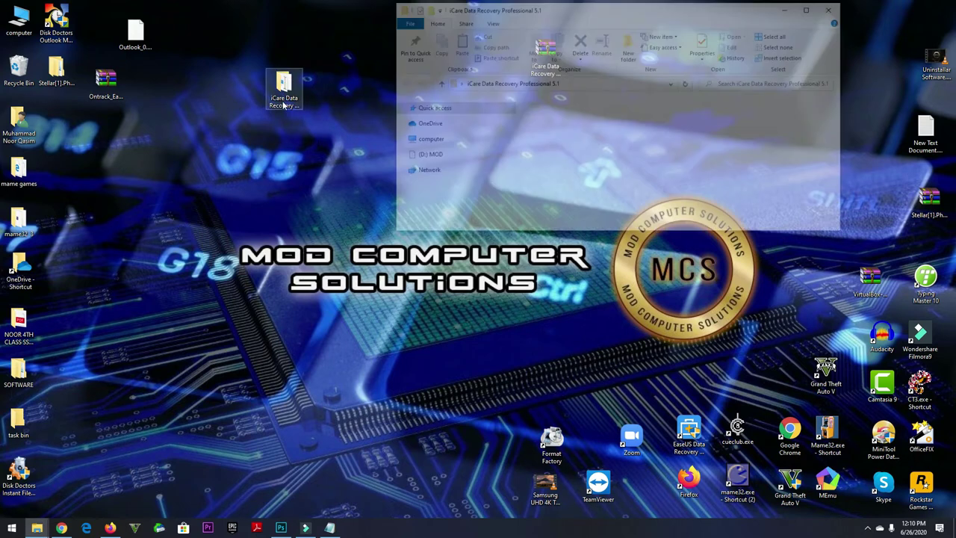
double_click(553, 114)
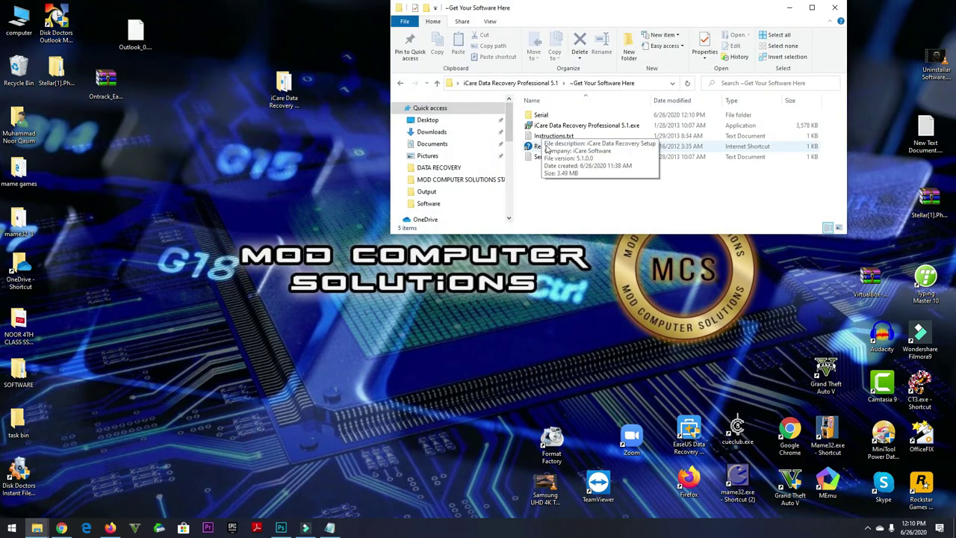
Run iCare Data Recovery Professional 5.1.exe, accept the license agreement and keep the default destination folder.
left_click(552, 127)
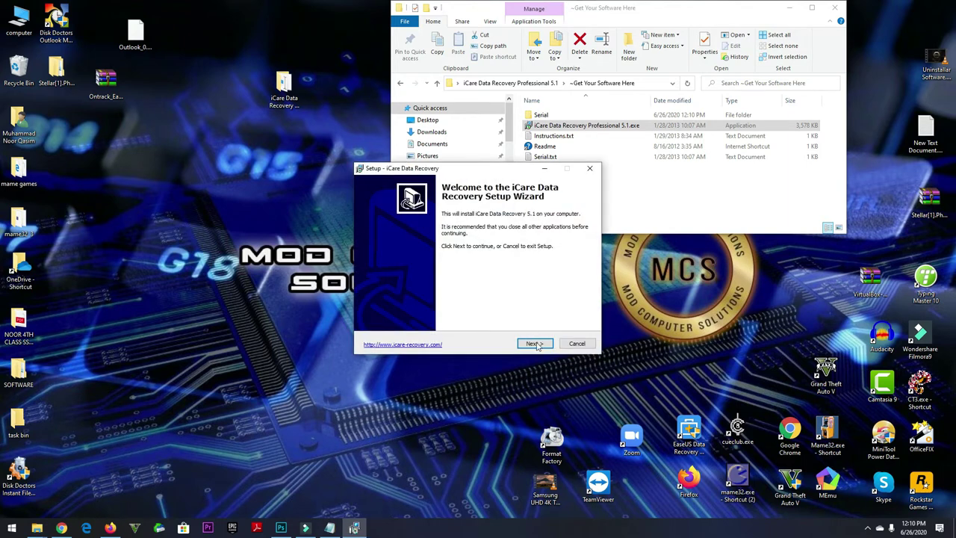
left_click(536, 343)
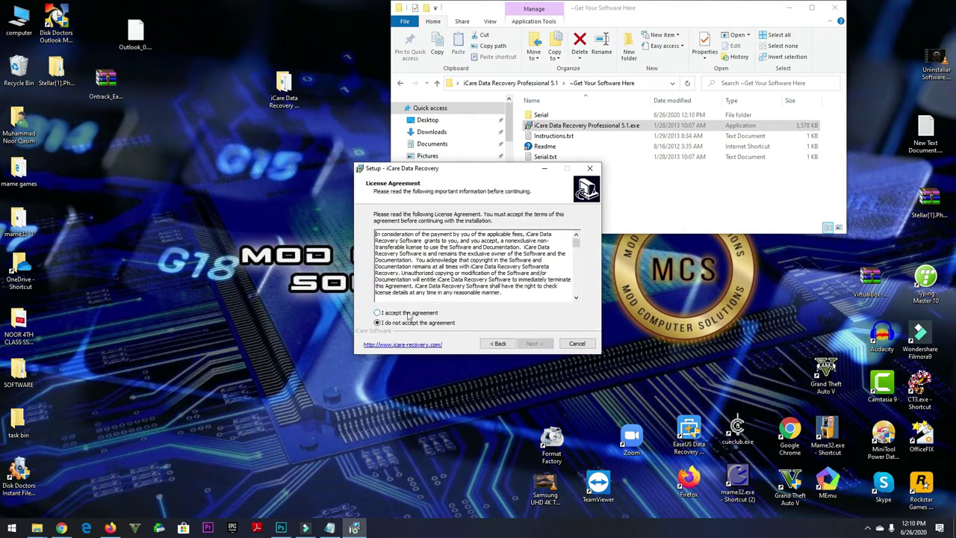
left_click(407, 315)
left_click(532, 344)
left_click(536, 344)
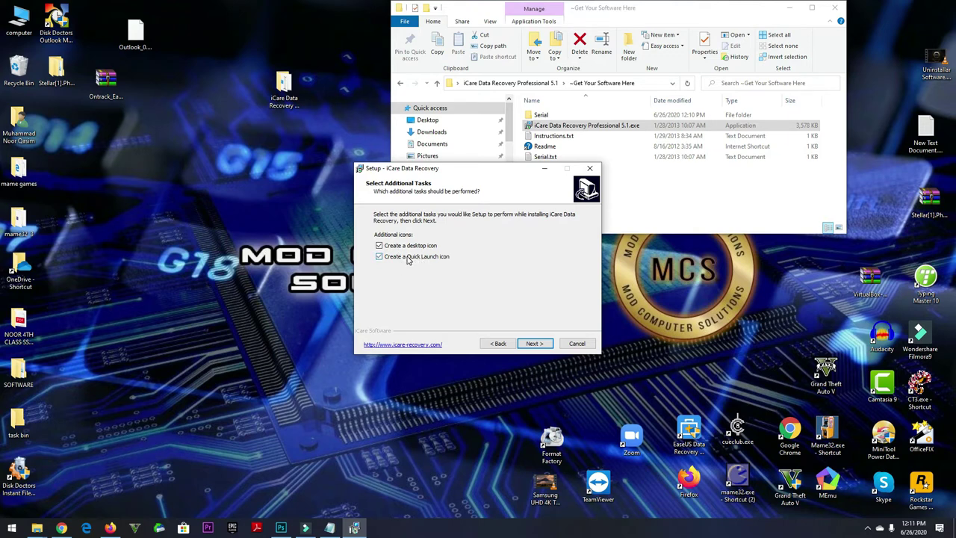
Install iCare Data Recovery with the desktop and Quick Launch icons, and finish setup with the program launched.
left_click(531, 345)
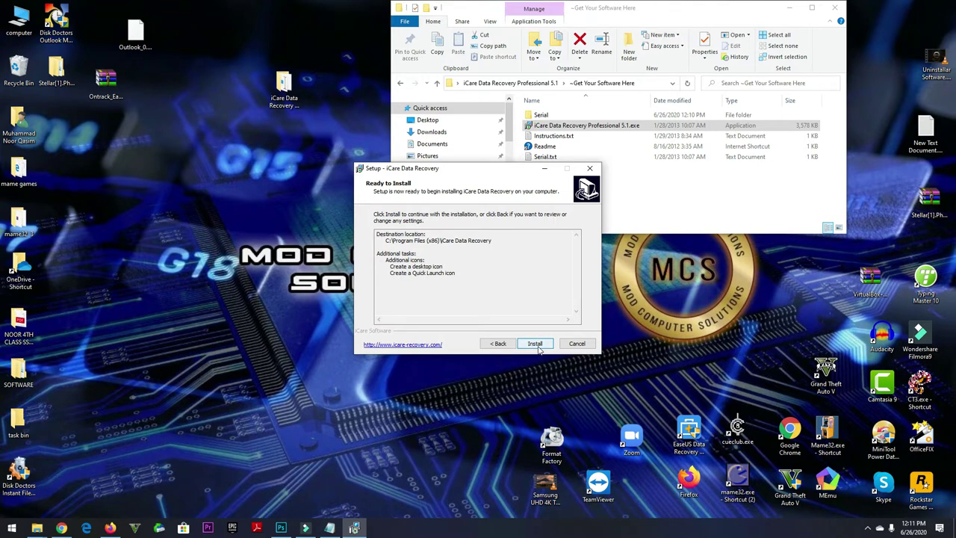
left_click(534, 345)
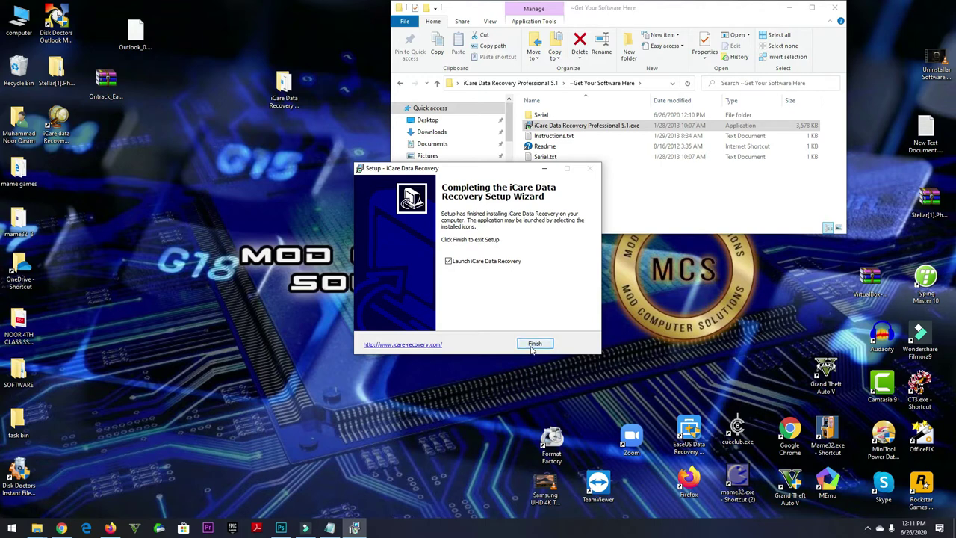
left_click(532, 347)
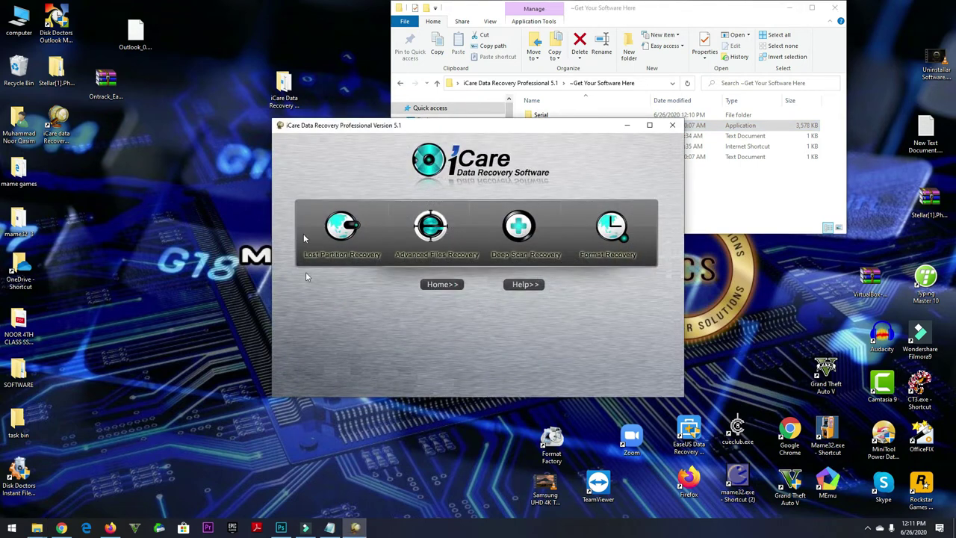
Uncover the software folder and copy the serial key from Serial.txt to the clipboard.
left_click_drag(449, 127, 349, 193)
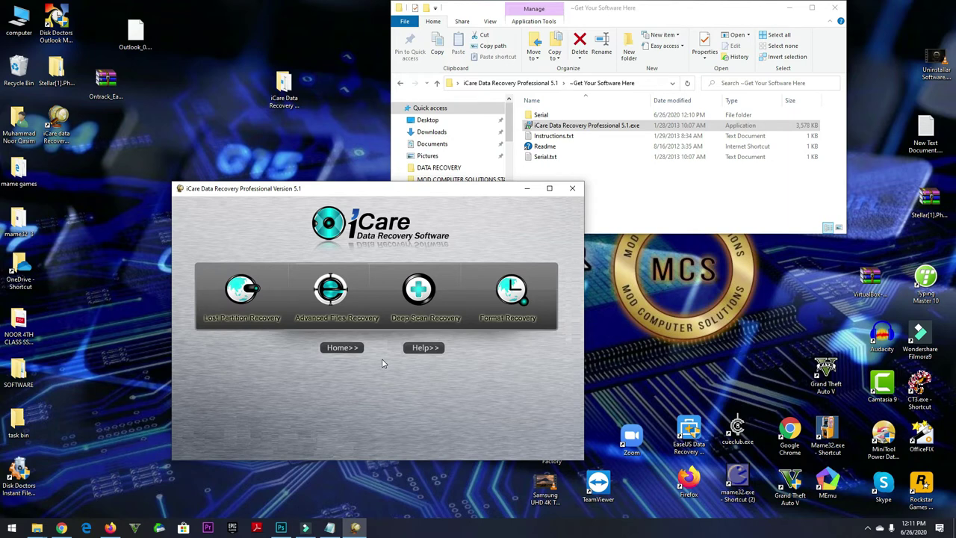
left_click(641, 170)
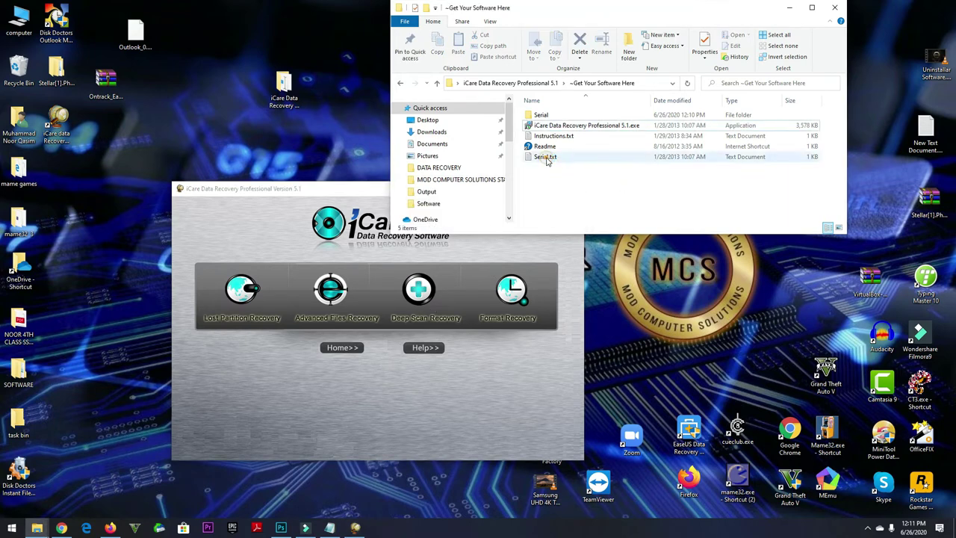
double_click(547, 157)
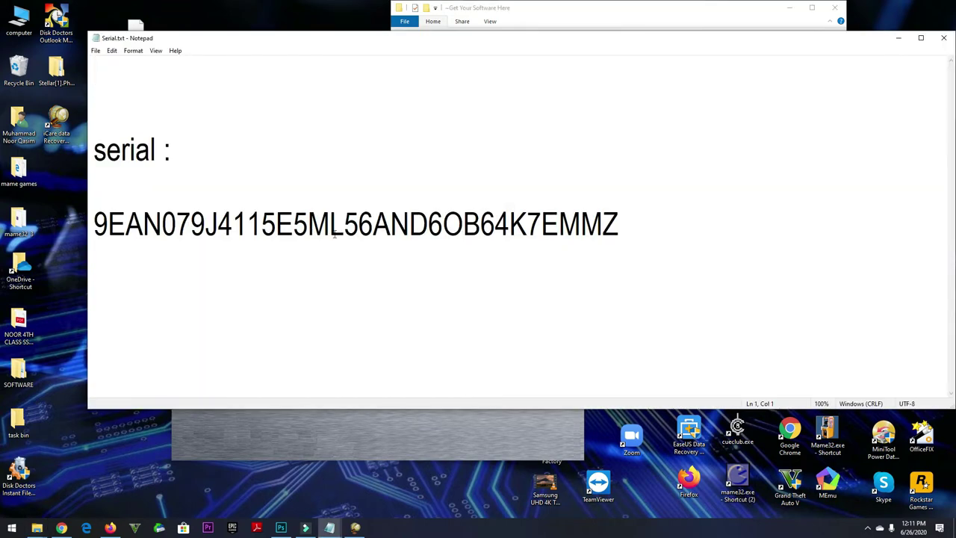
left_click_drag(94, 225, 626, 228)
right_click(593, 230)
left_click(619, 255)
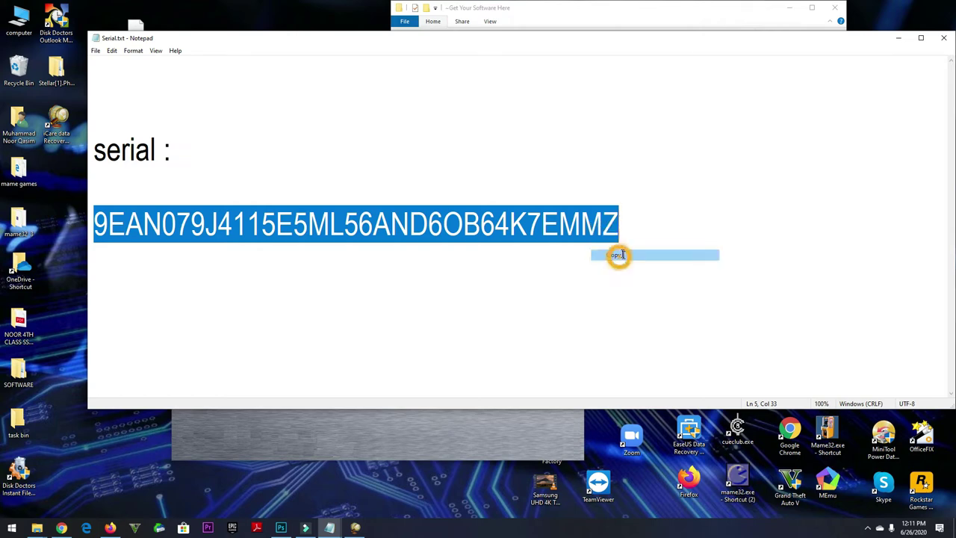
left_click(902, 39)
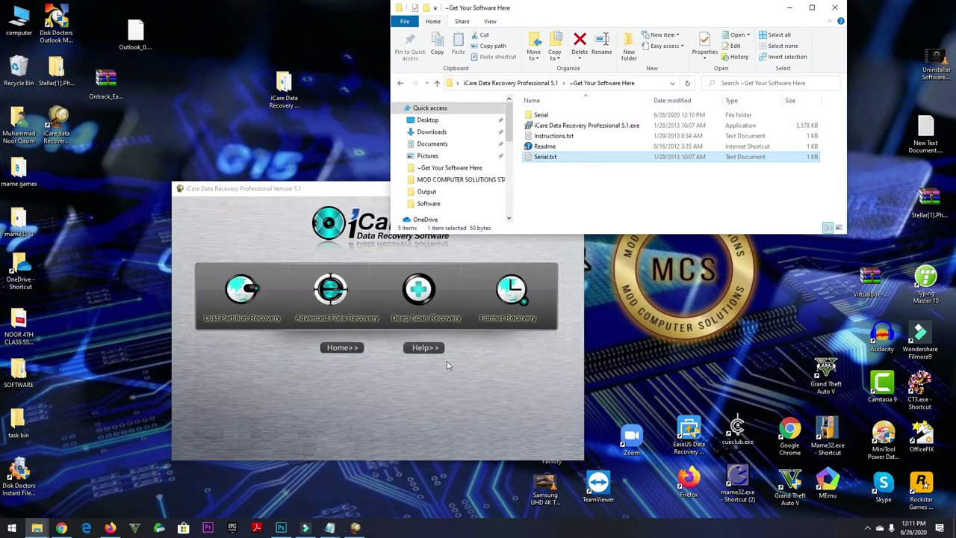
Switch to iCare Data Recovery and start an Advanced Files Recovery scan of the MOD (D:) partition.
left_click(377, 377)
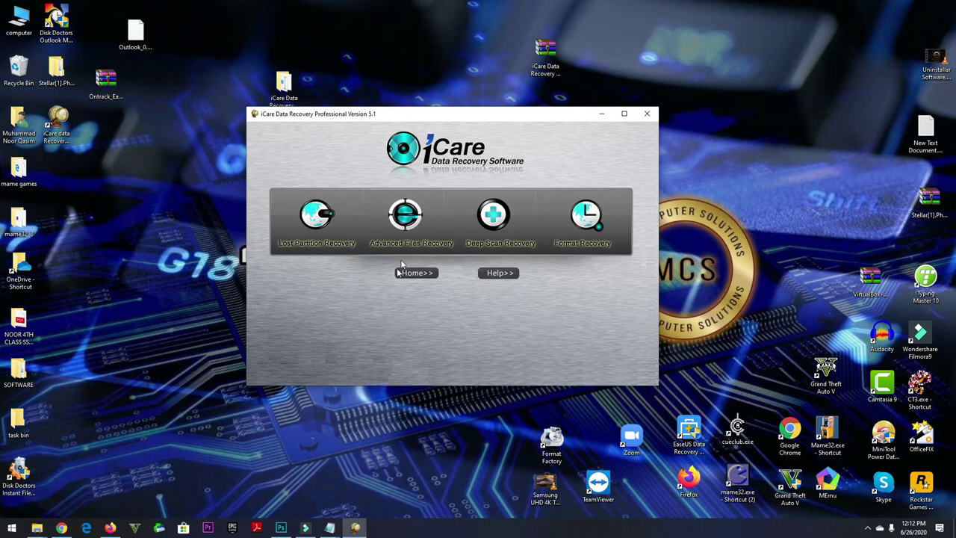
left_click(407, 215)
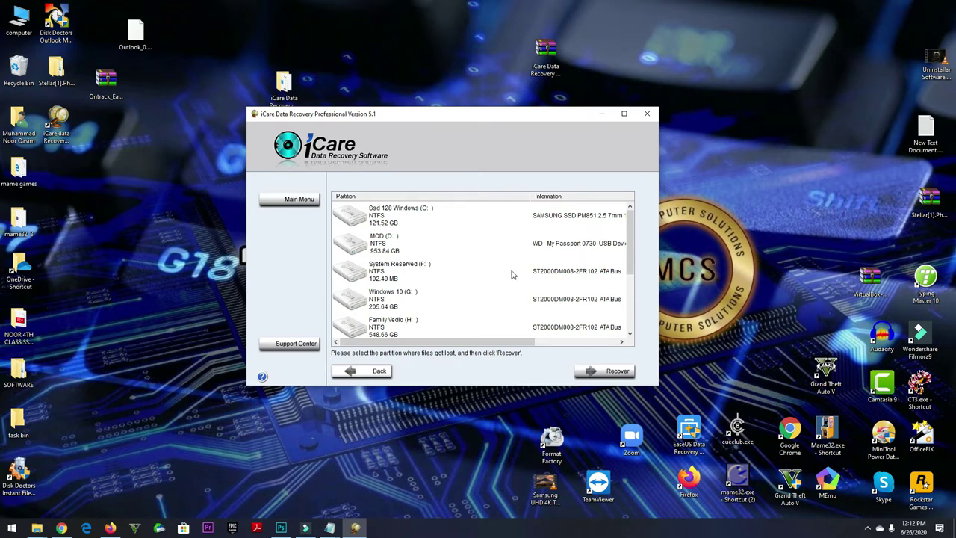
left_click(390, 246)
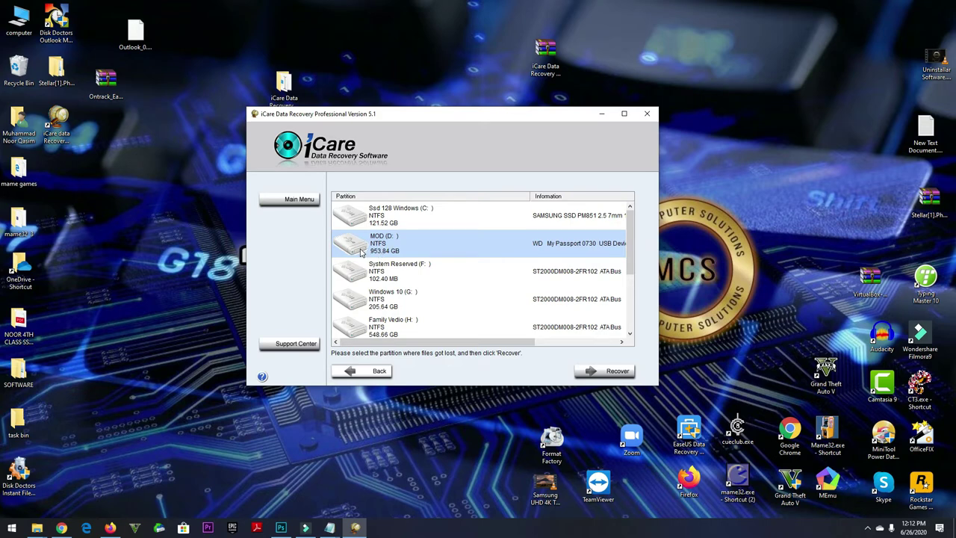
left_click(605, 371)
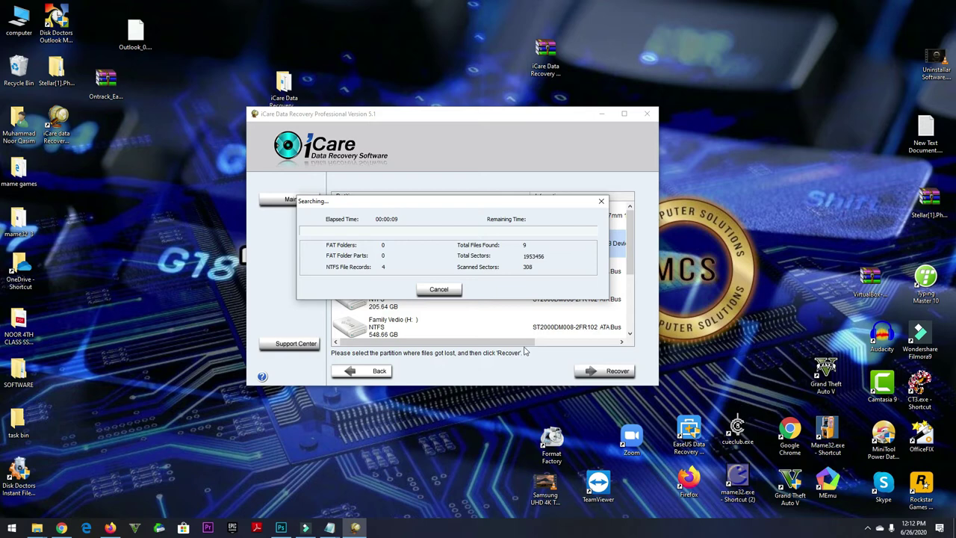
left_click(867, 528)
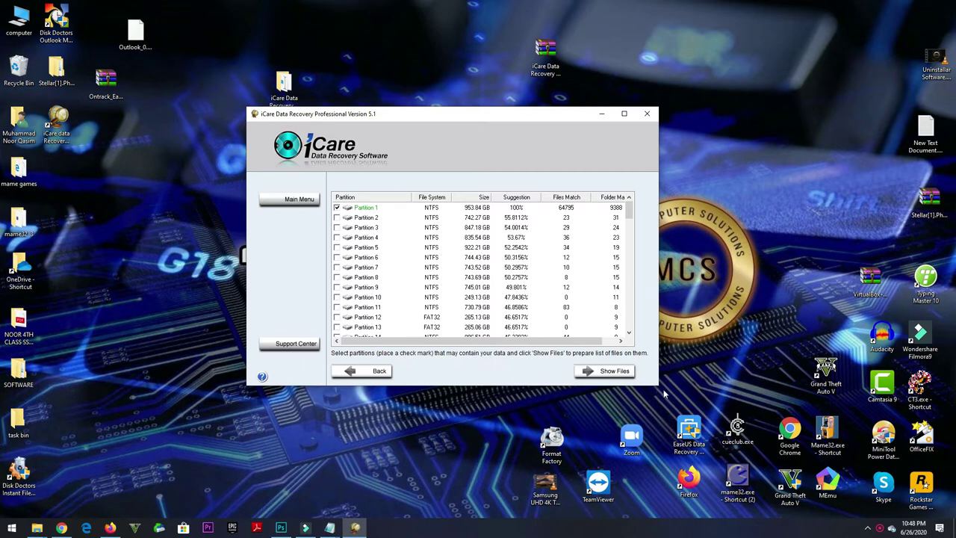
Enlarge the recovery window and show the files found for Partition 1.
left_click_drag(658, 388, 765, 444)
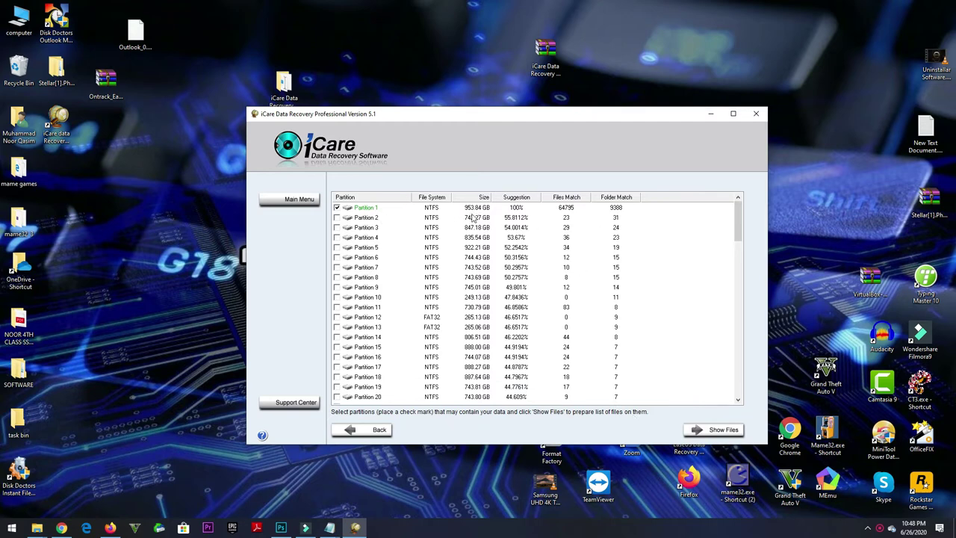
left_click(363, 209)
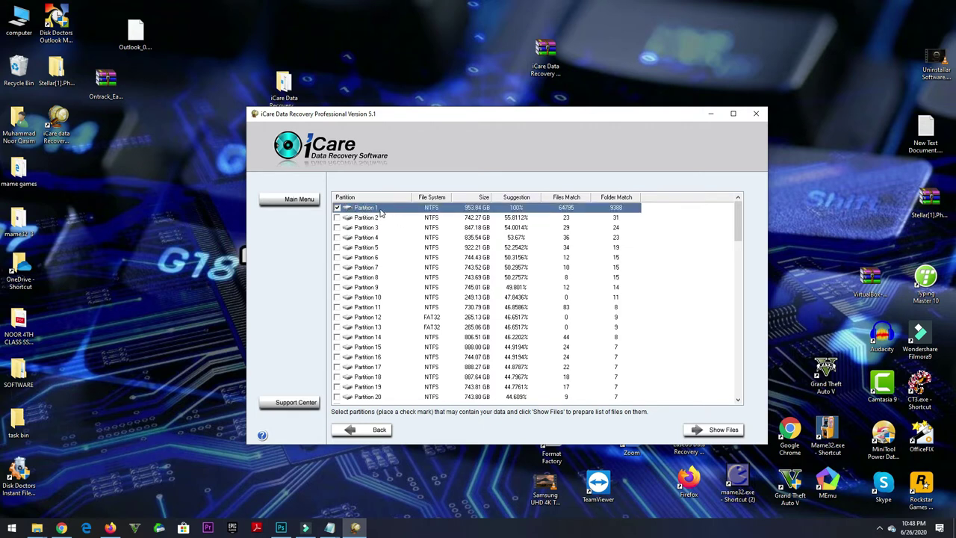
left_click(713, 434)
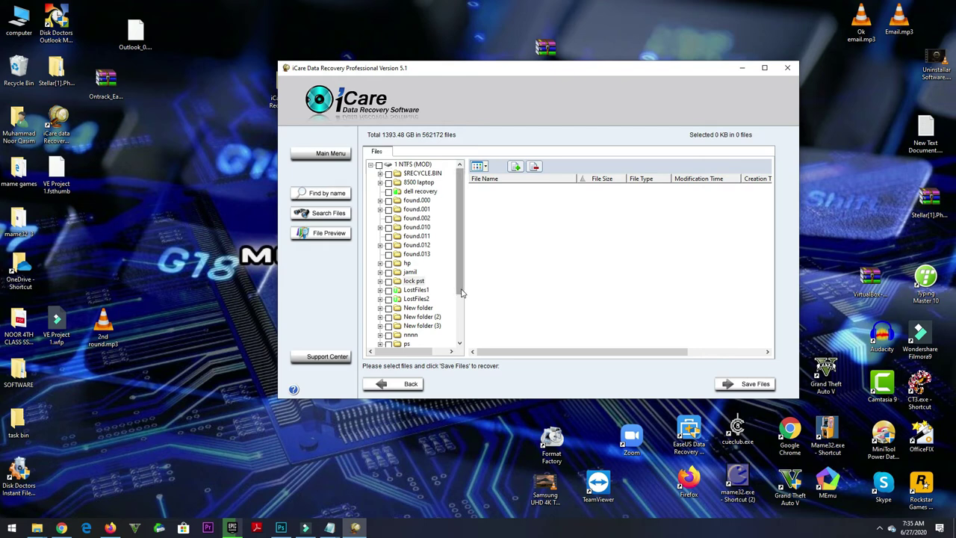
Expand the lock pst folder down to its Lost Files subfolders and widen the folder tree.
scroll(460, 285, "down", 1)
left_click_drag(459, 285, 458, 327)
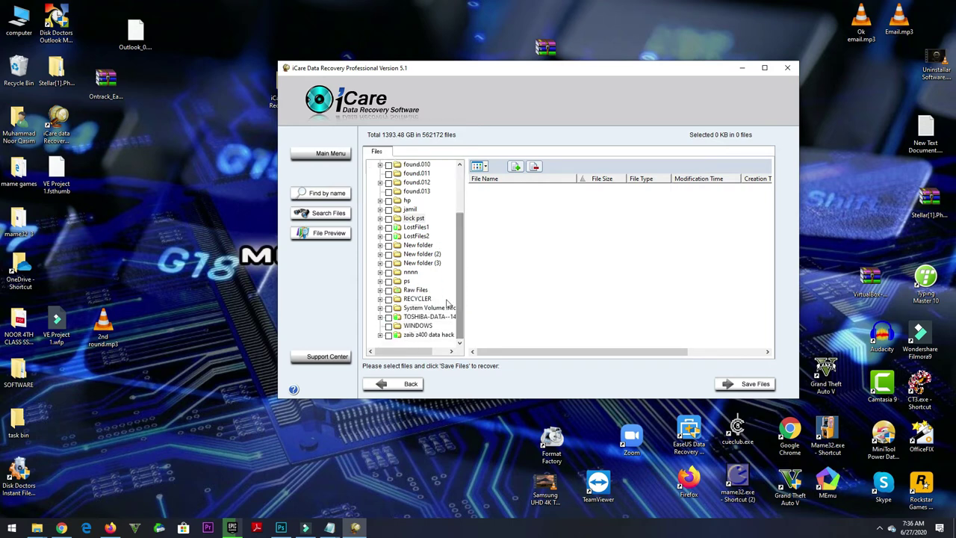
double_click(412, 218)
left_click_drag(465, 257, 543, 261)
left_click(455, 257)
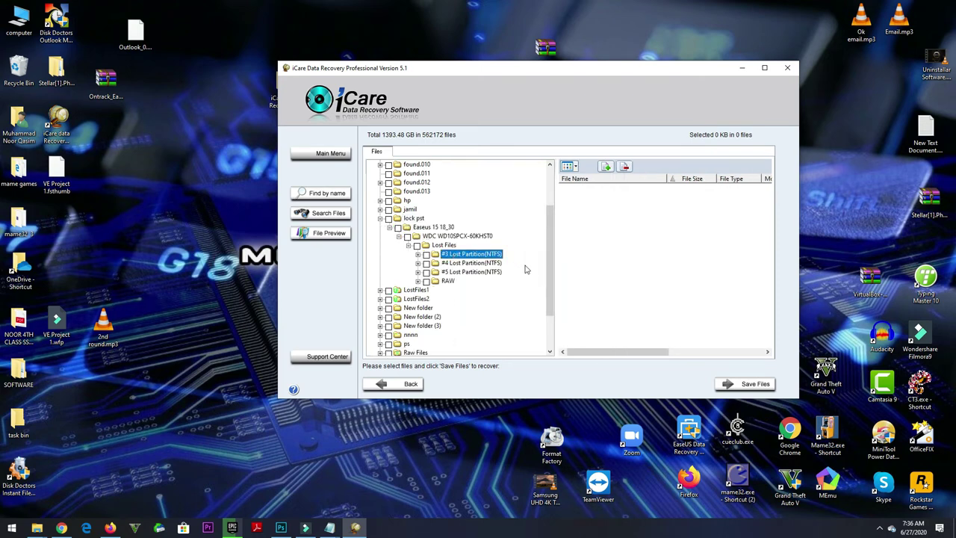
Expand the RAW folder under Lost Files and mark its Outlook Email file folder for recovery.
left_click(476, 264)
left_click(449, 281)
double_click(449, 281)
left_click(475, 290)
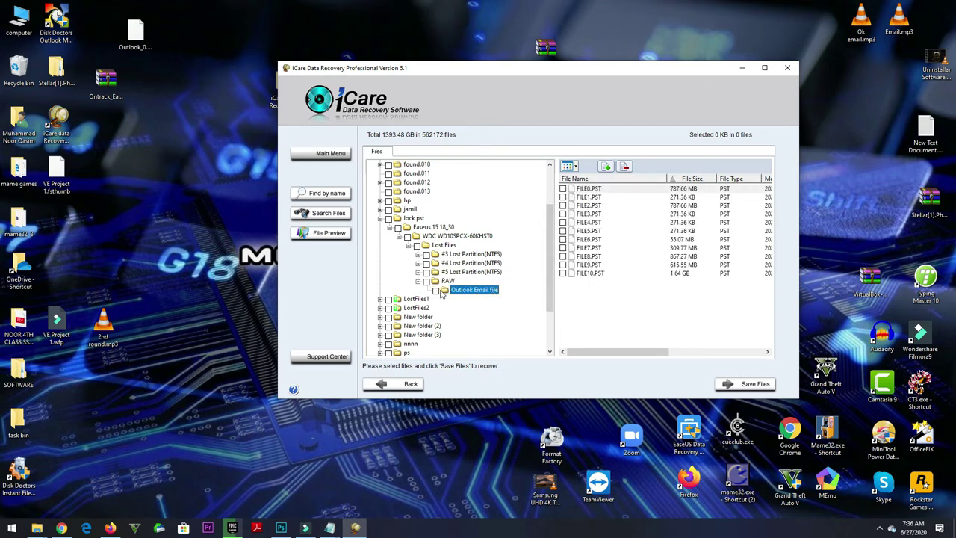
left_click(437, 290)
left_click(416, 299)
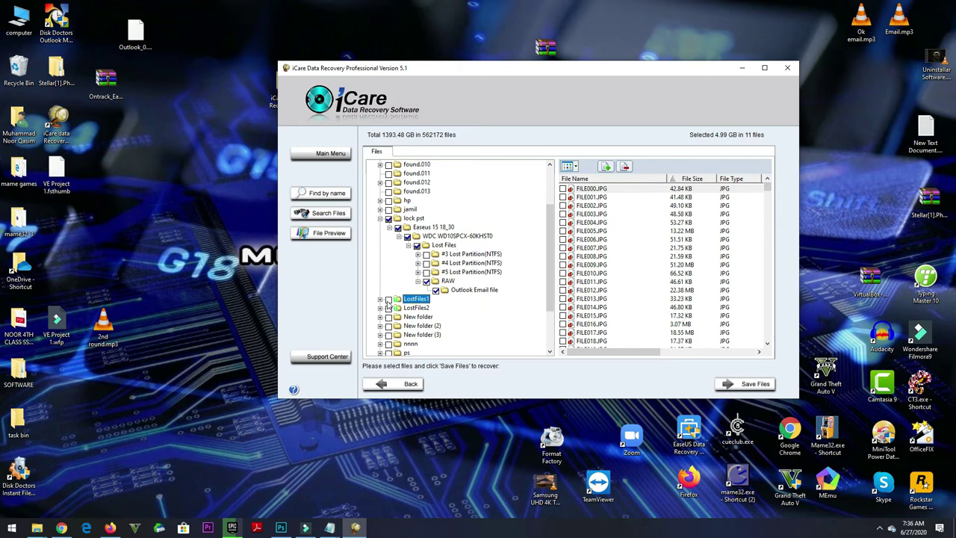
left_click(388, 299)
left_click(389, 300)
Save the marked files into a new desktop folder named "data recovery".
left_click_drag(549, 218, 553, 175)
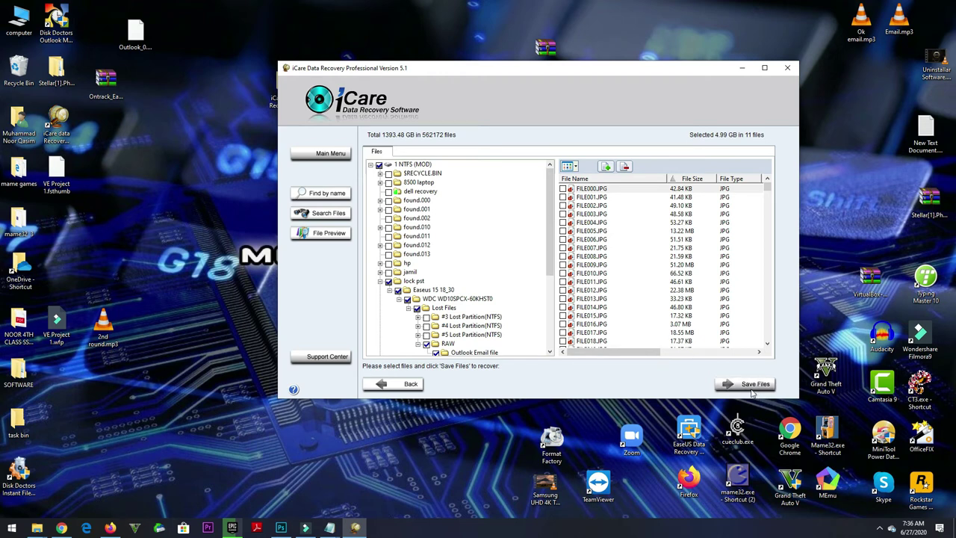
left_click(748, 385)
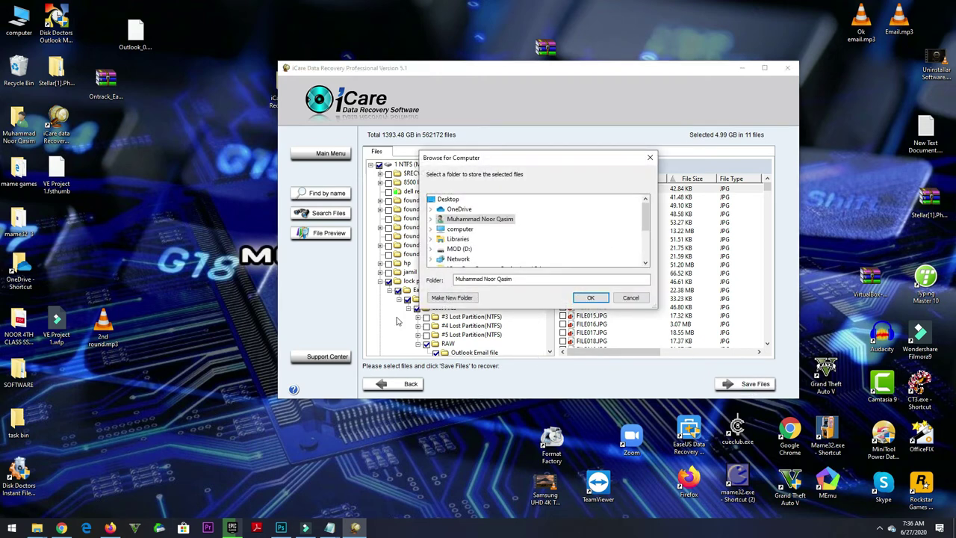
left_click(449, 199)
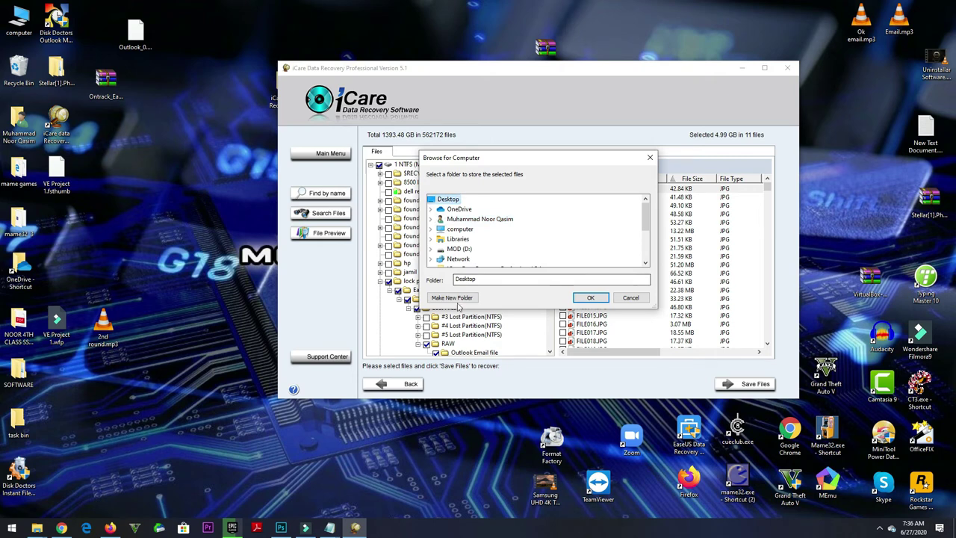
left_click(447, 299)
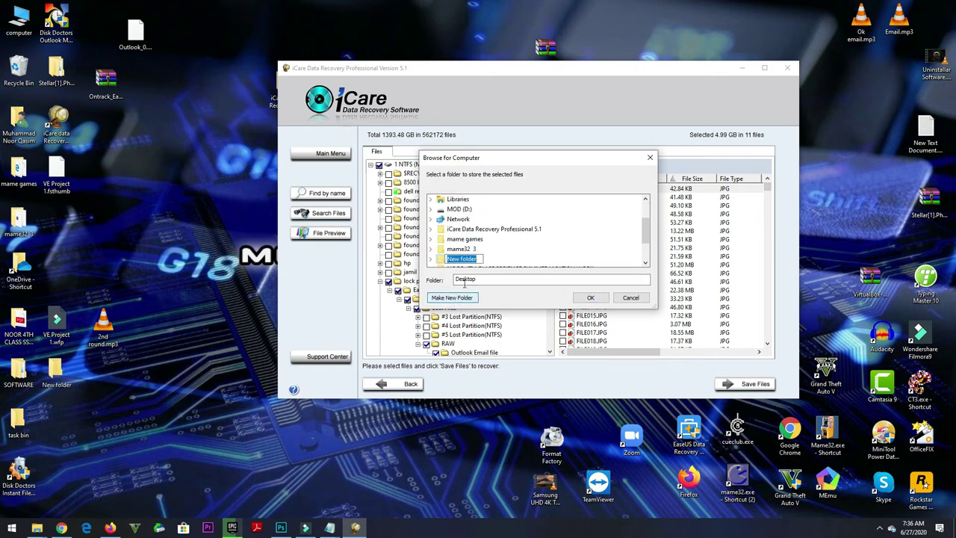
type("dat")
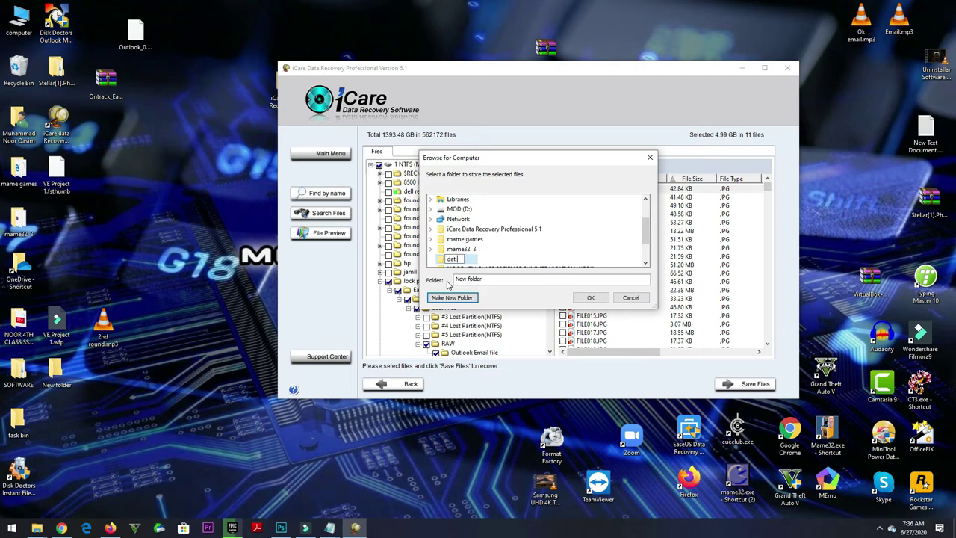
type("a recovery")
left_click(438, 262)
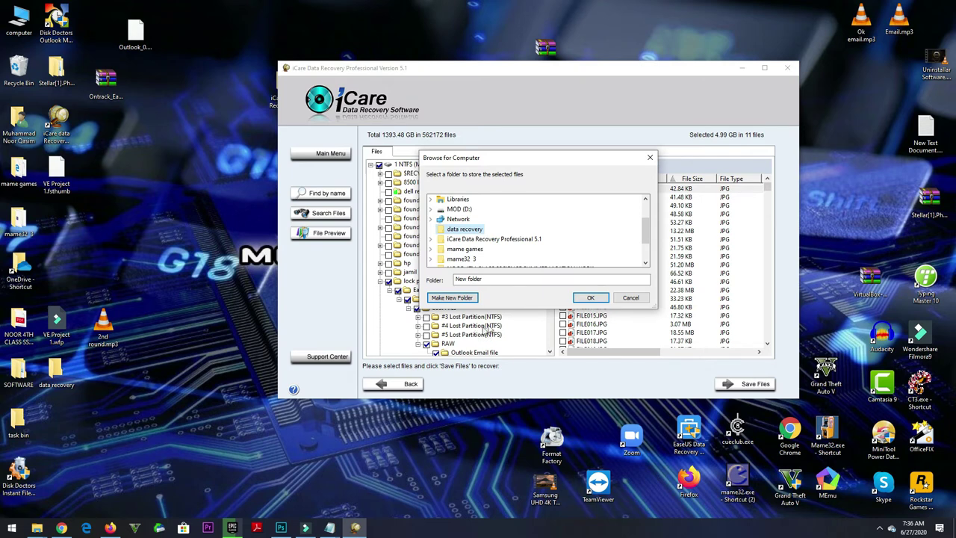
left_click(590, 297)
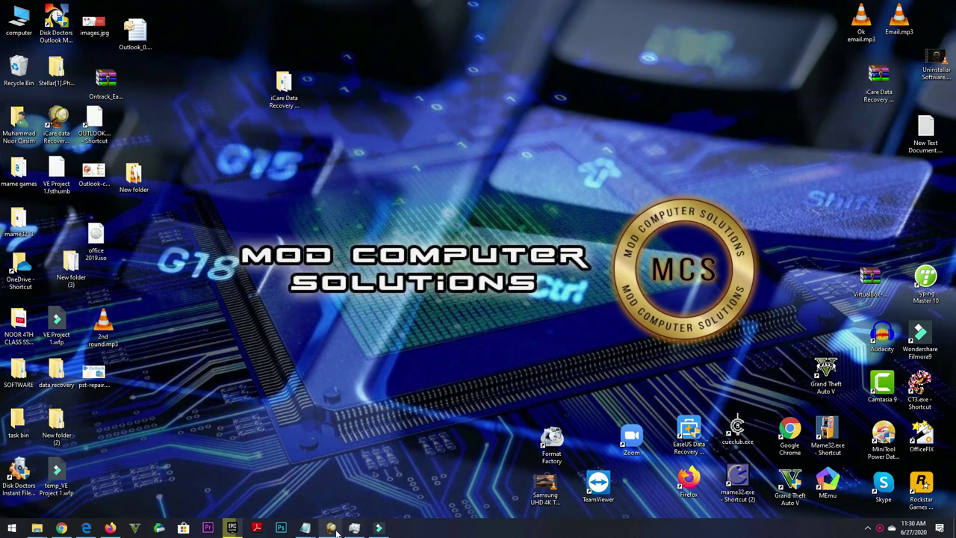
Examine the recovered PST files in the Outlook Email file subfolder of the desktop's data recovery folder, and minimize the folder window.
left_click(329, 528)
double_click(56, 370)
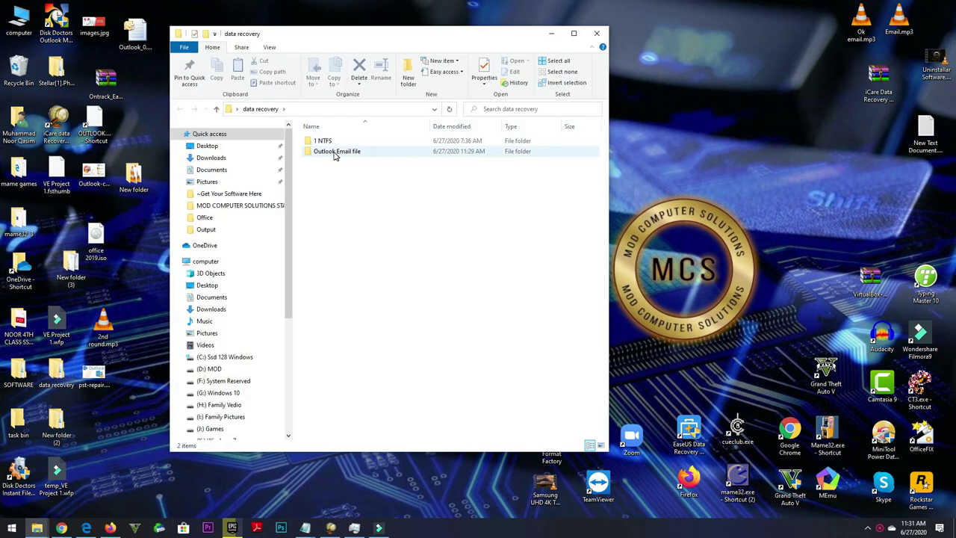
double_click(333, 152)
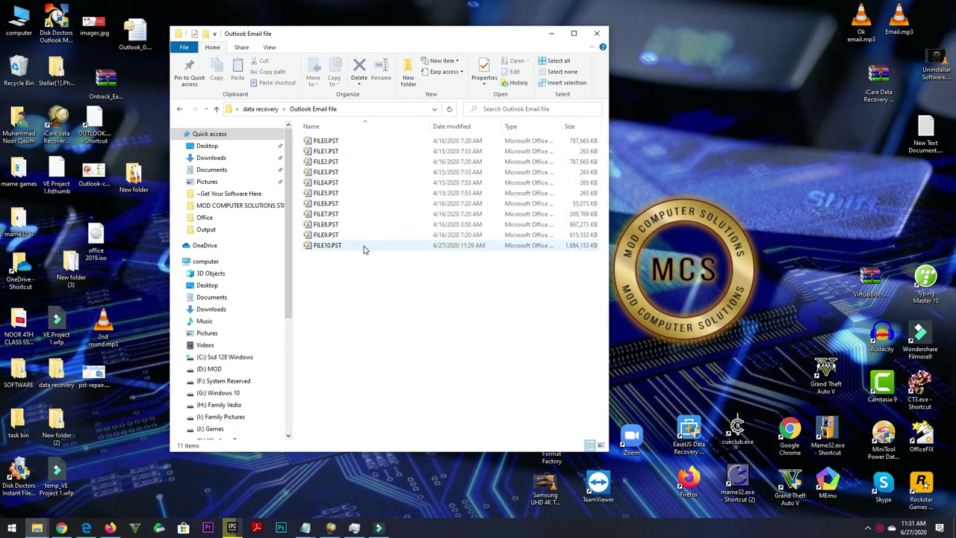
left_click(551, 35)
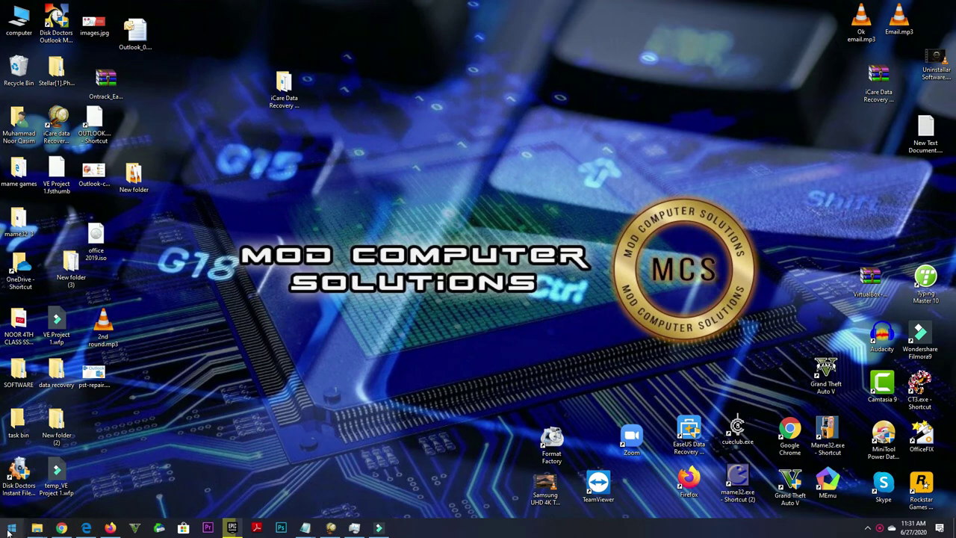
Search the installed programs for "out" and launch Microsoft Office Outlook 2007.
left_click(10, 529)
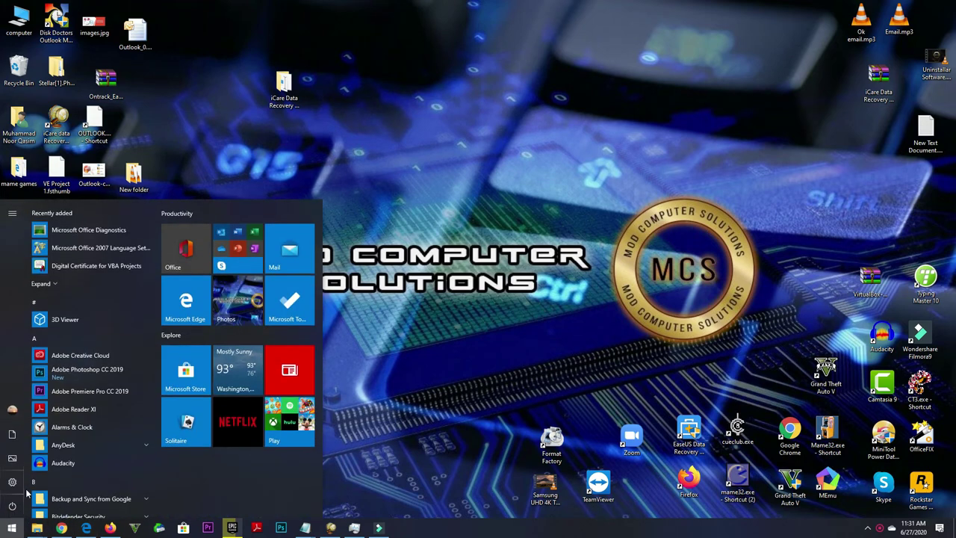
type("out")
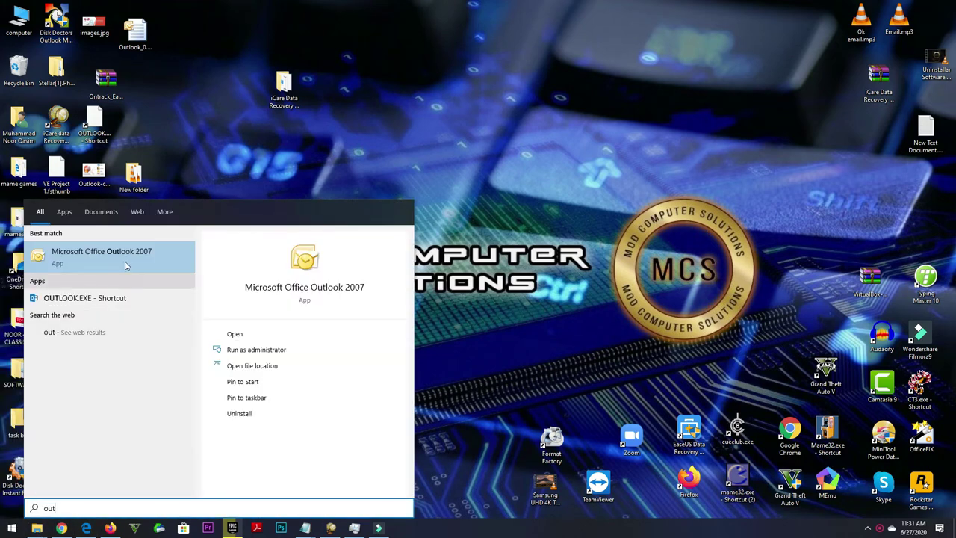
left_click(112, 256)
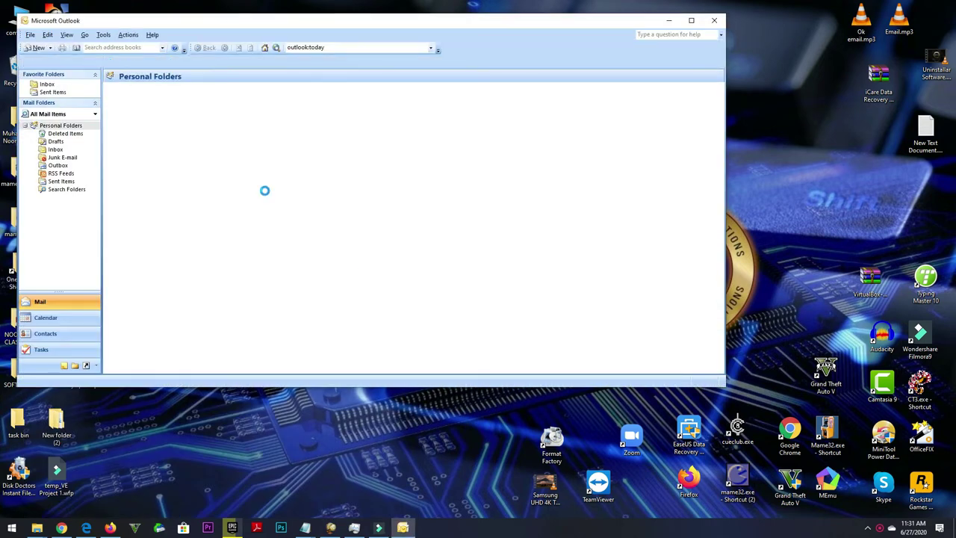
Add FILE7.PST from the desktop's data recovery\Outlook Email file folder as an Office Outlook Personal Folders File, keeping the name archive1.
left_click(30, 34)
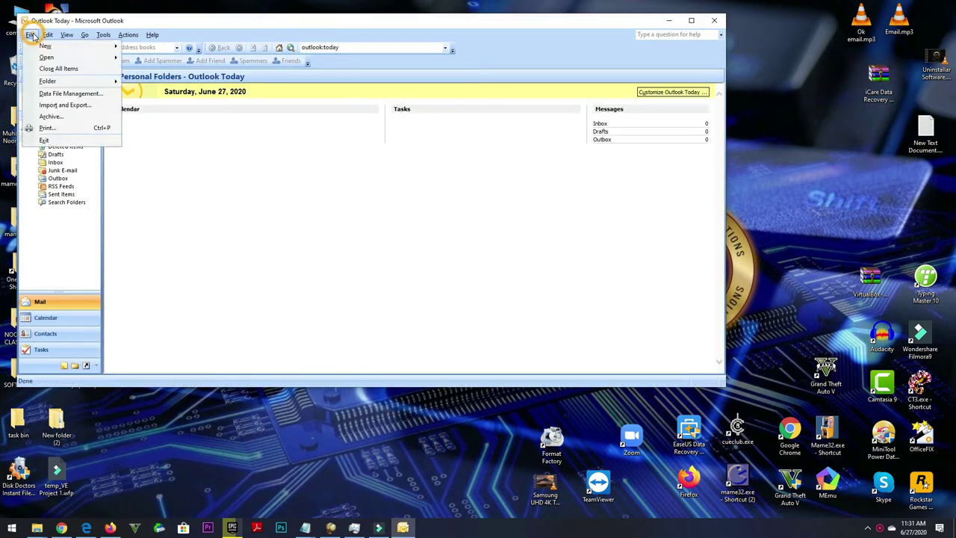
left_click(71, 93)
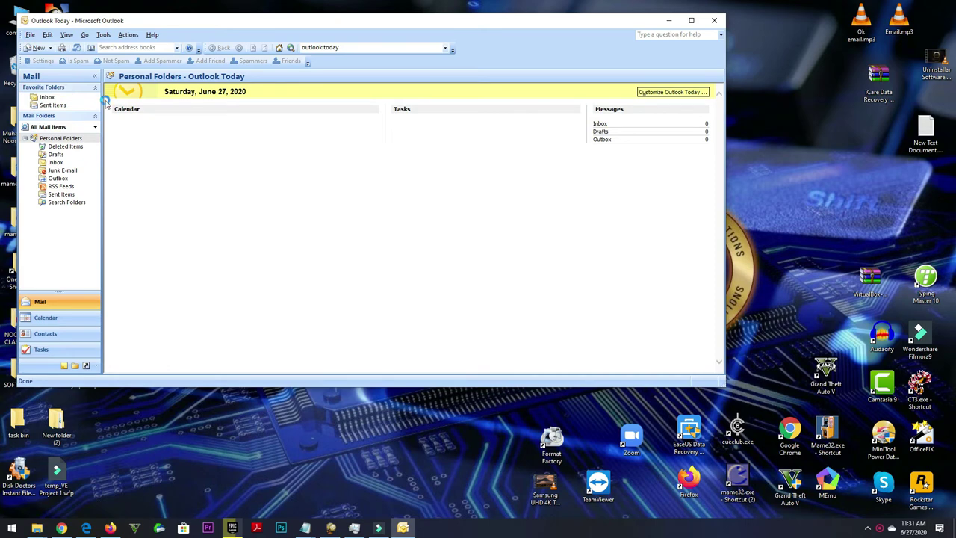
left_click(244, 148)
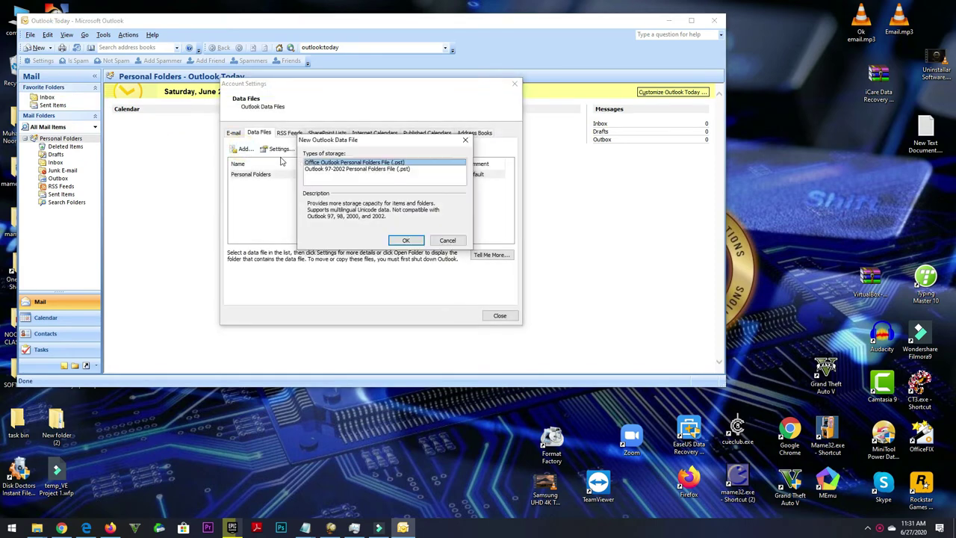
left_click(407, 240)
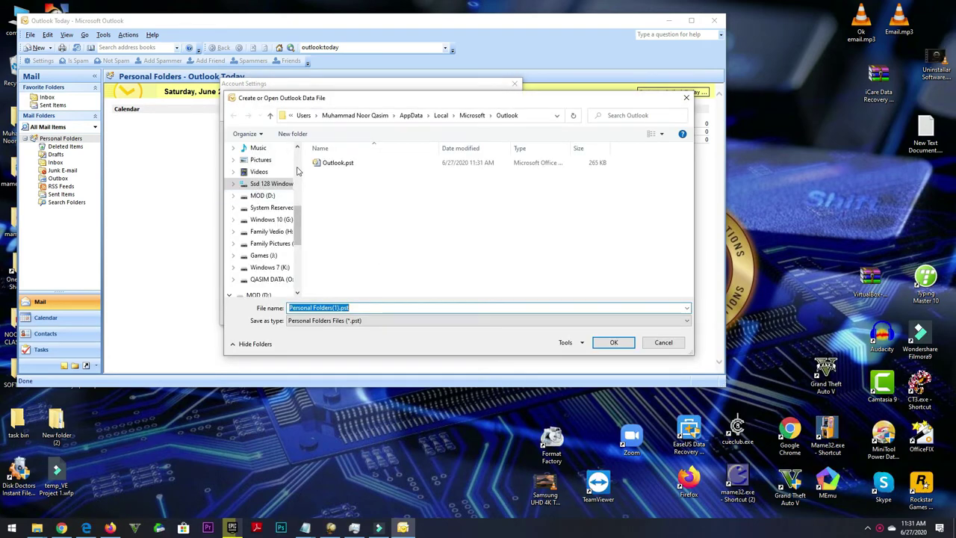
left_click(298, 168)
scroll(299, 161, "up", 3)
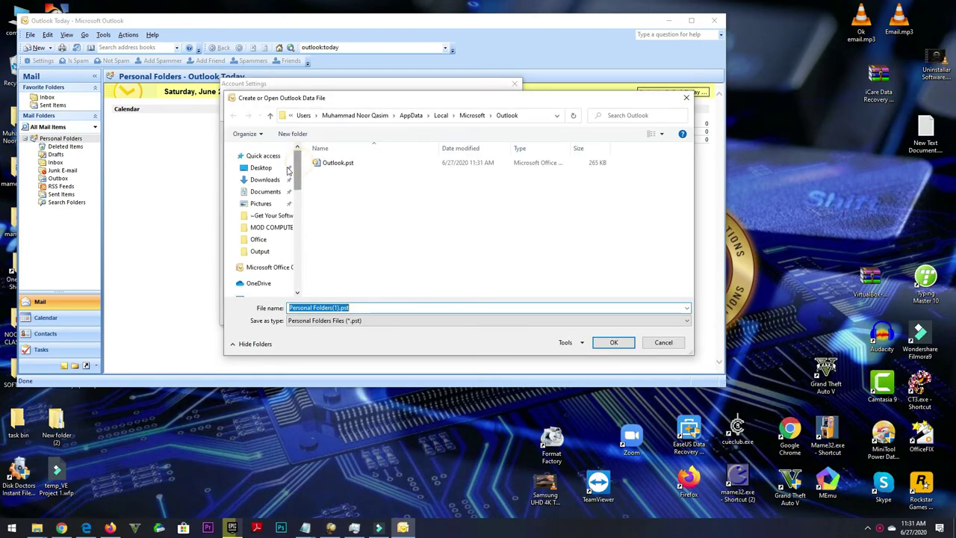
left_click(254, 168)
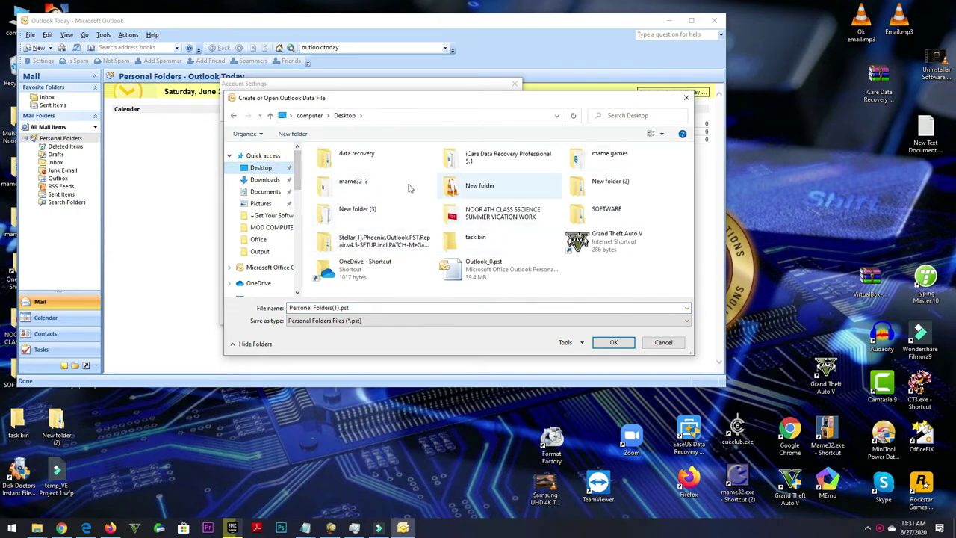
double_click(340, 155)
double_click(361, 174)
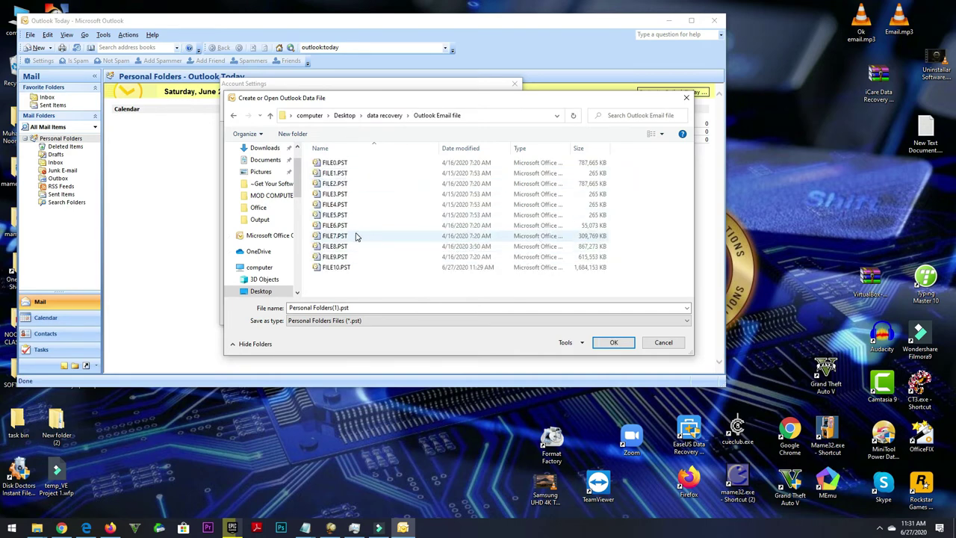
double_click(356, 236)
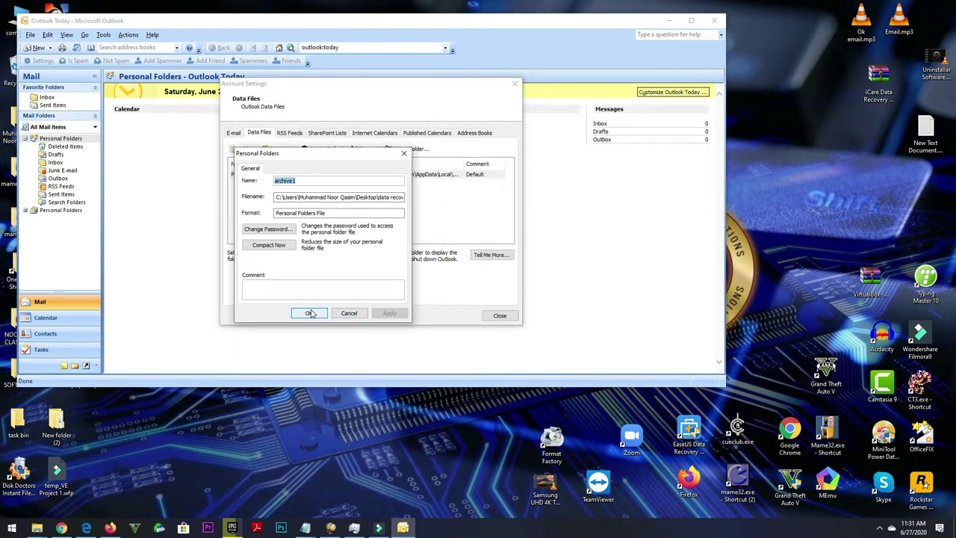
left_click(309, 313)
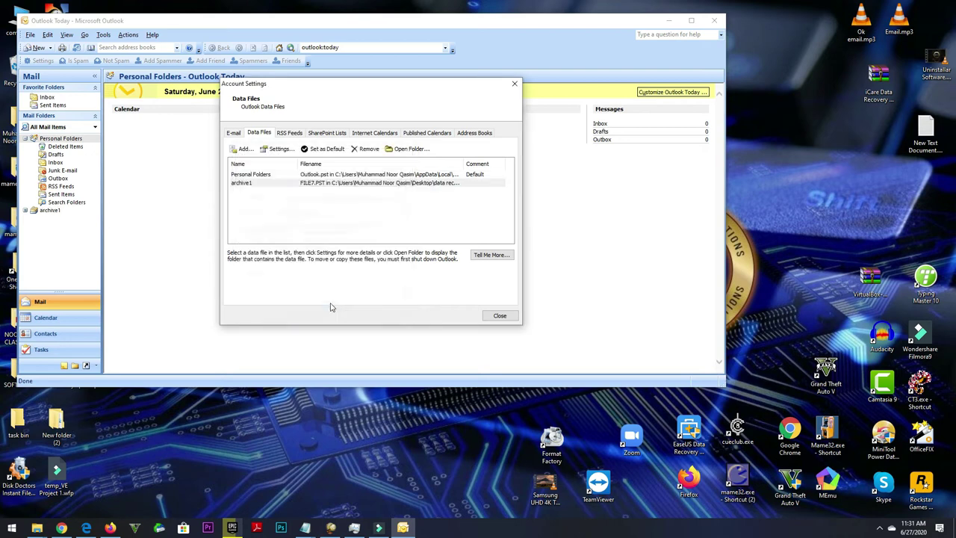
left_click(501, 316)
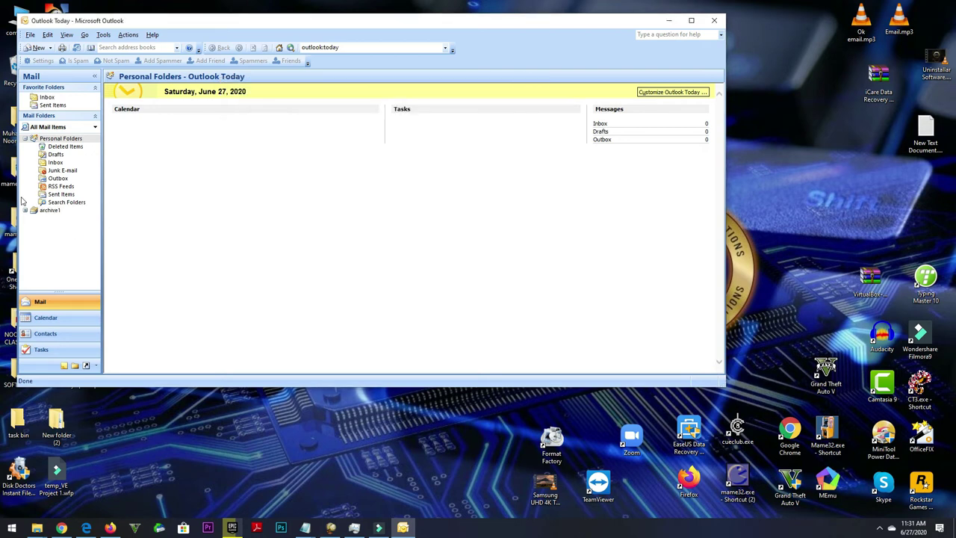
Expand archive1 and its Lost & Found folder and show the mails in Recovered Folder 80C2.
left_click(24, 211)
left_click(33, 234)
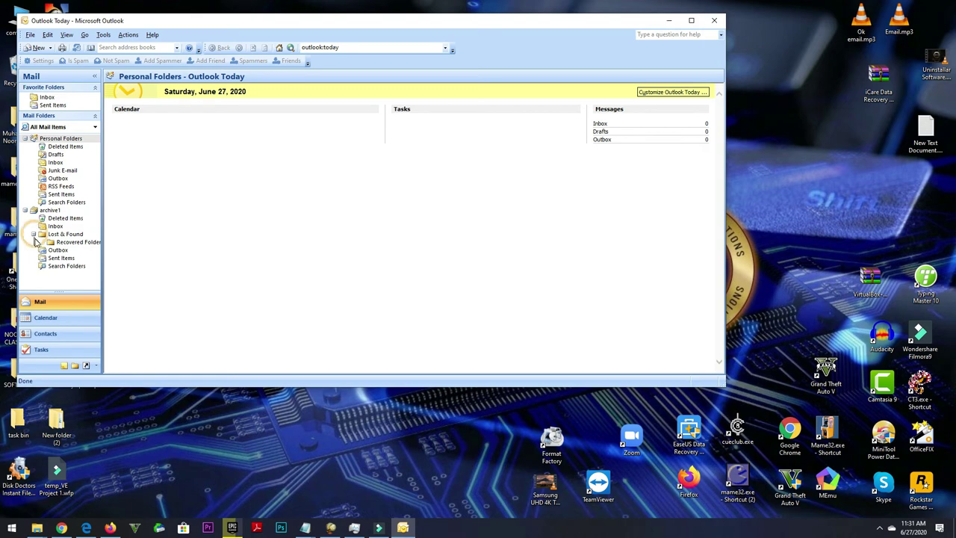
left_click(78, 242)
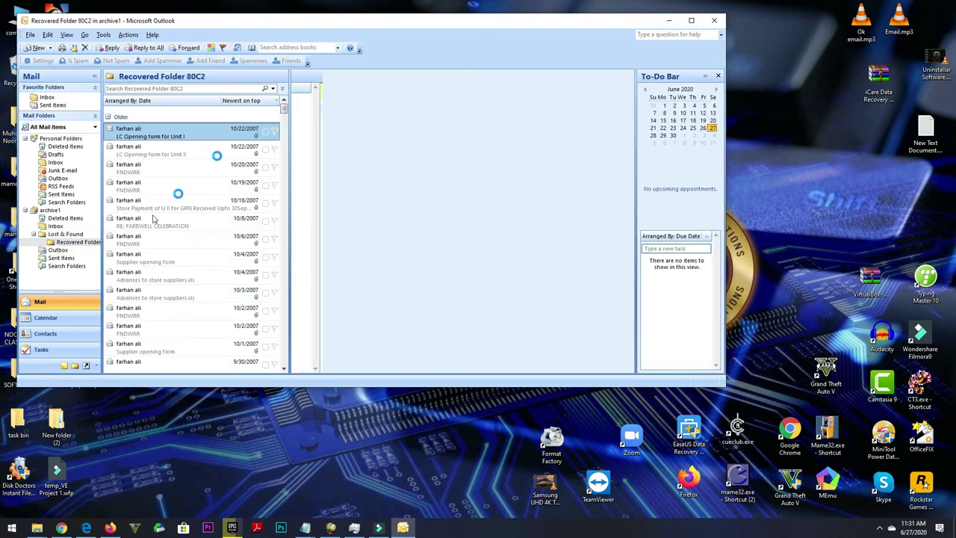
Try to add FILE10.PST from the data recovery\Outlook Email file folder as another Outlook data file, and close Outlook.
left_click(31, 35)
left_click(70, 118)
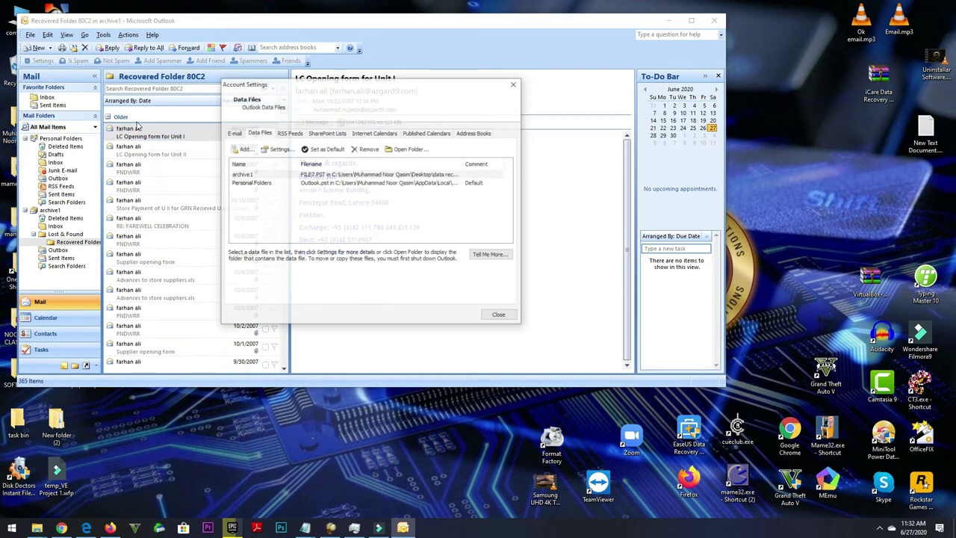
left_click(242, 148)
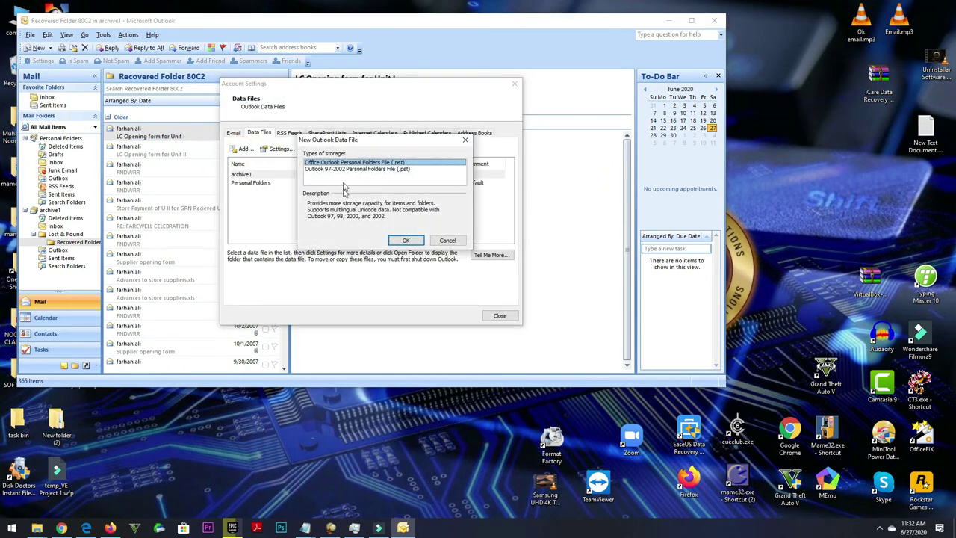
left_click(404, 241)
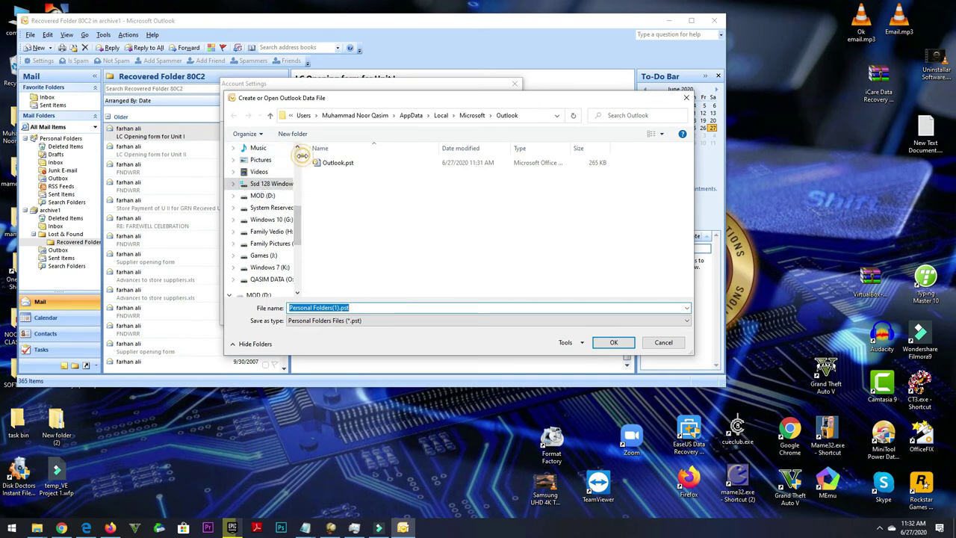
scroll(299, 160, "up", 4)
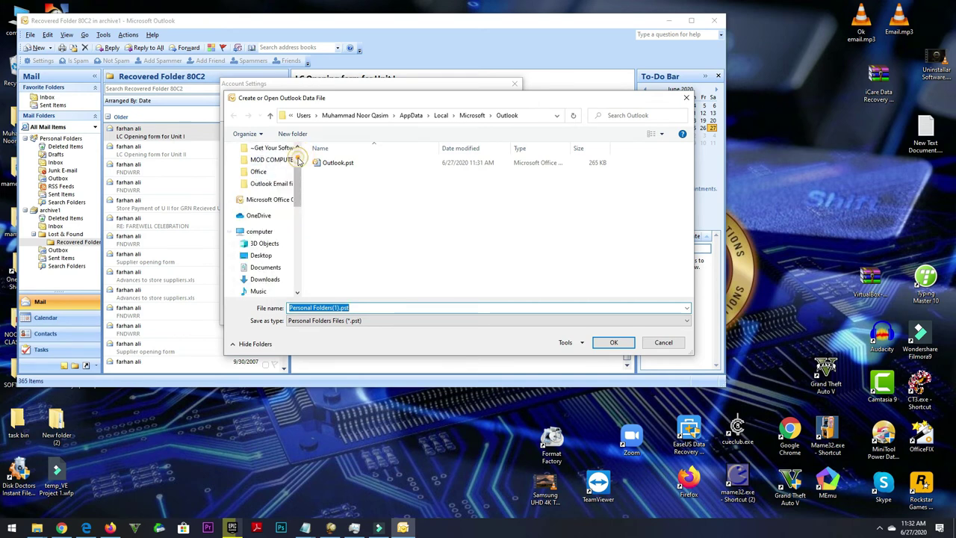
left_click(273, 255)
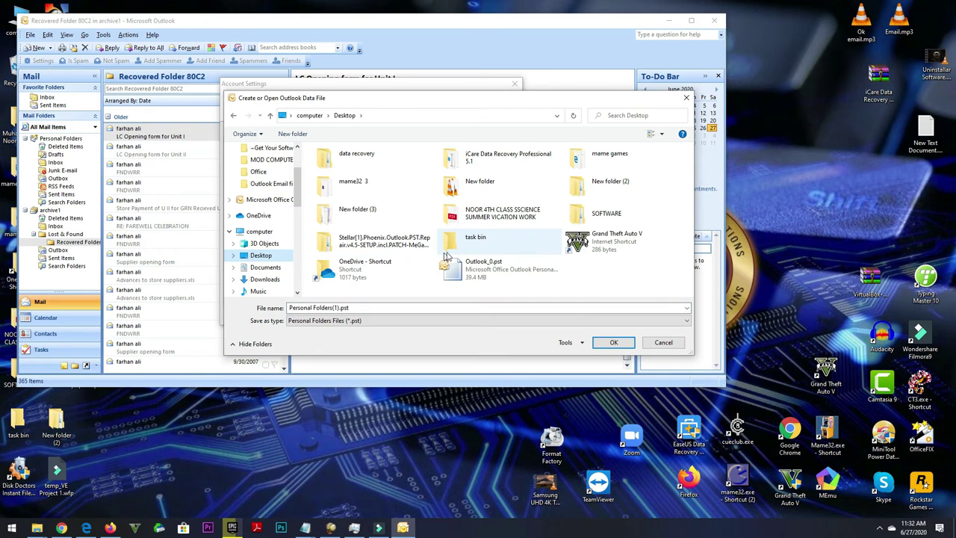
double_click(357, 154)
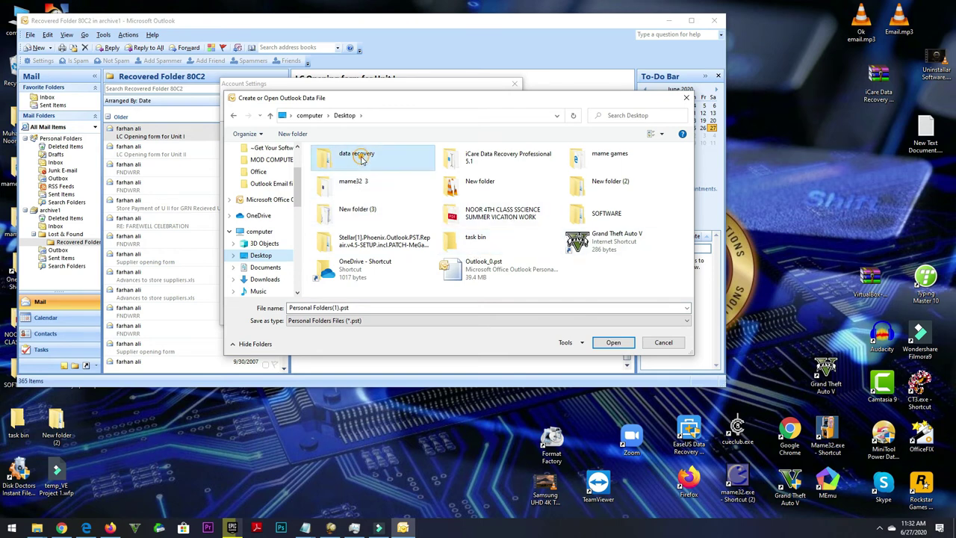
double_click(332, 173)
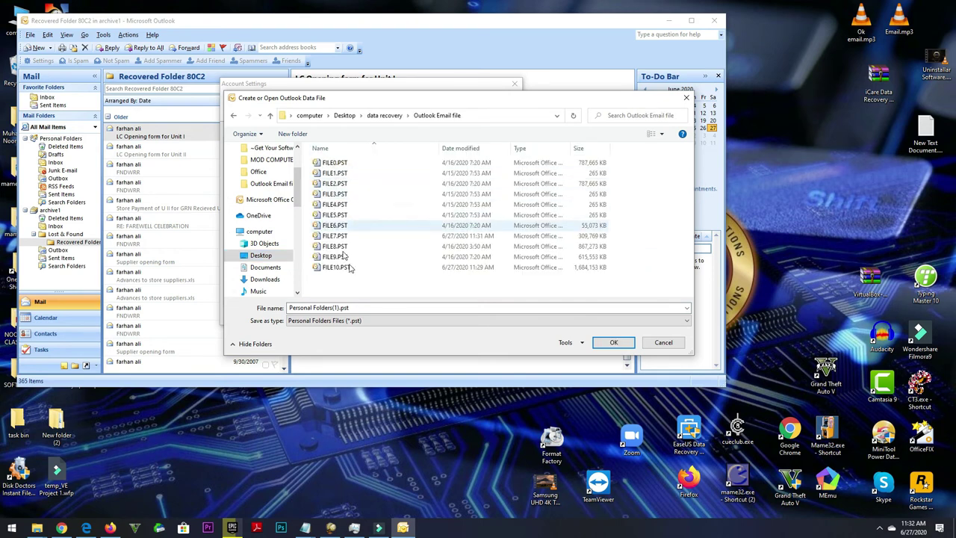
double_click(337, 267)
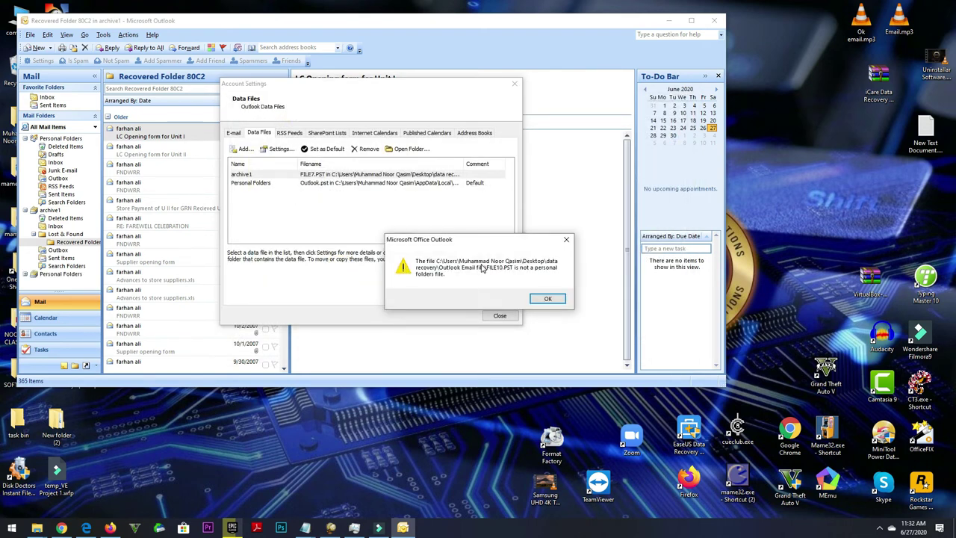
left_click(544, 299)
left_click(499, 316)
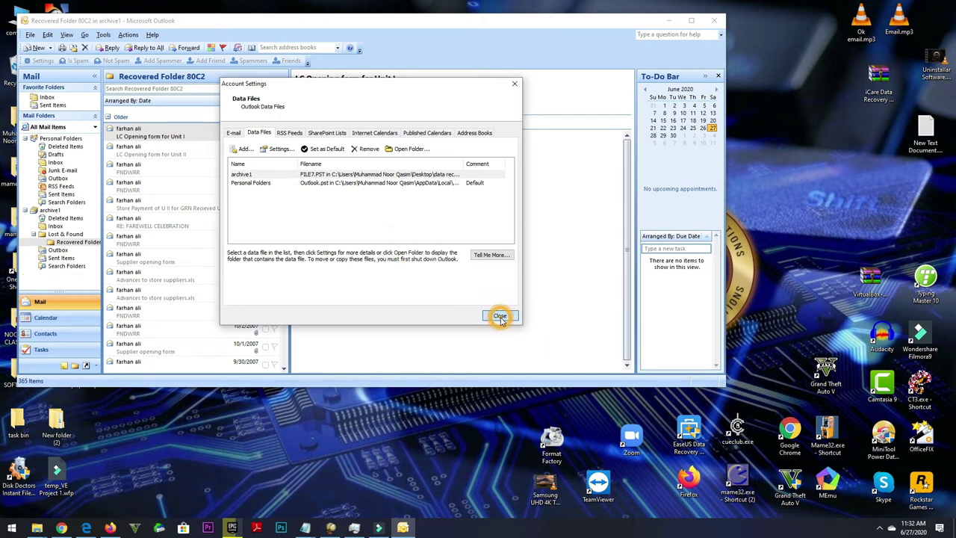
left_click(716, 21)
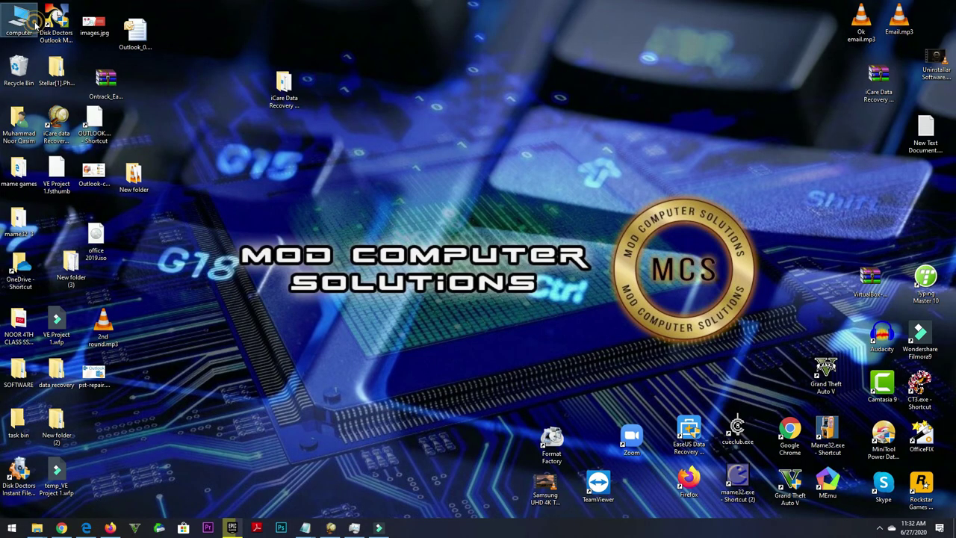
Run SCANPST.EXE from the Program Files (x86)\Microsoft Office\Office12 folder on the C: drive.
double_click(21, 21)
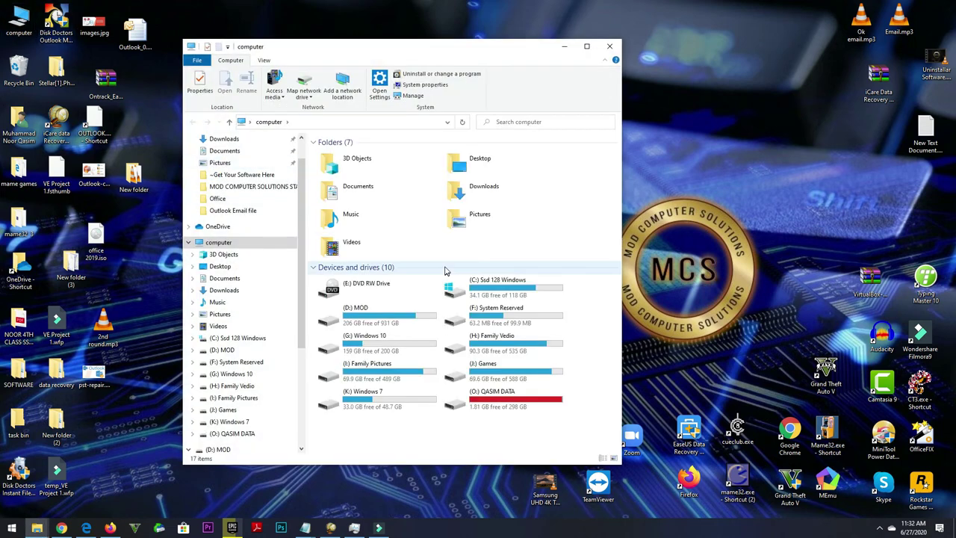
double_click(448, 291)
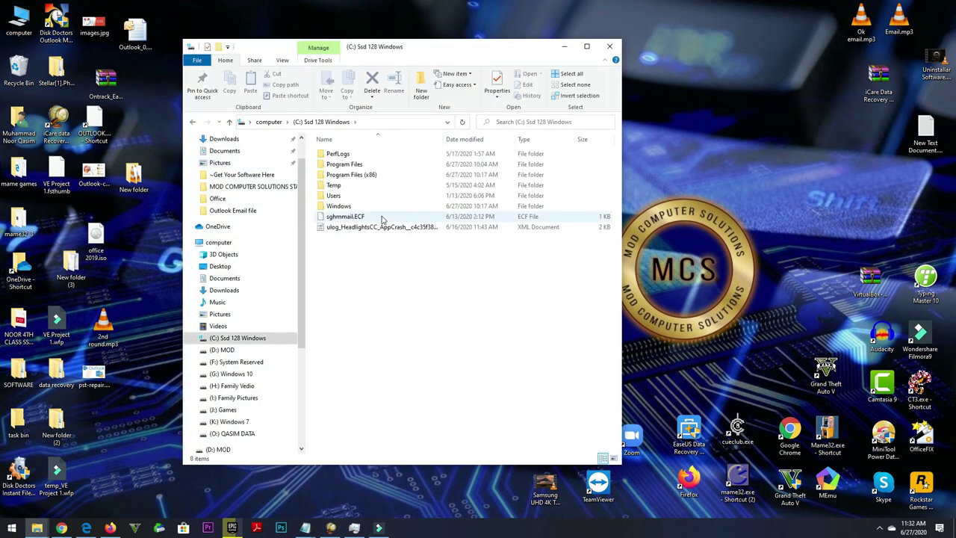
left_click(363, 176)
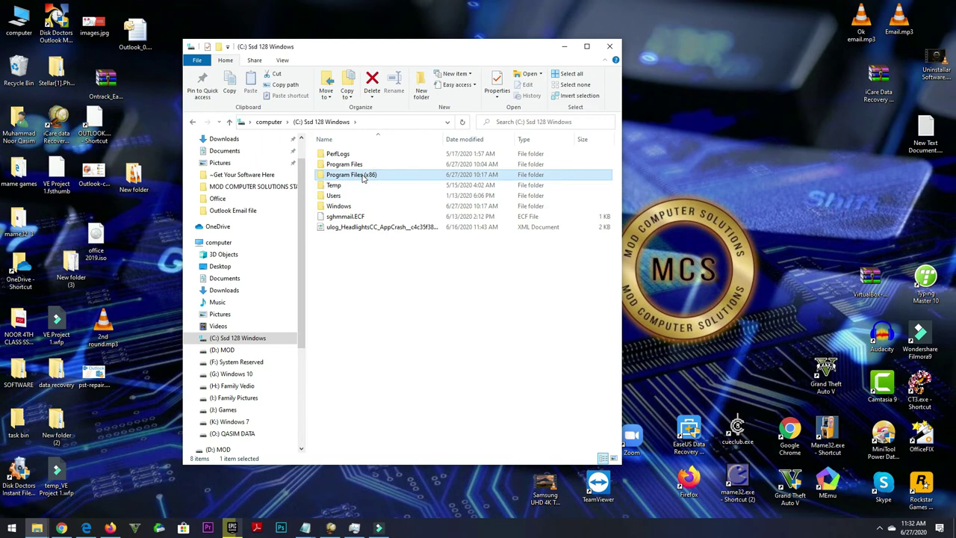
double_click(363, 182)
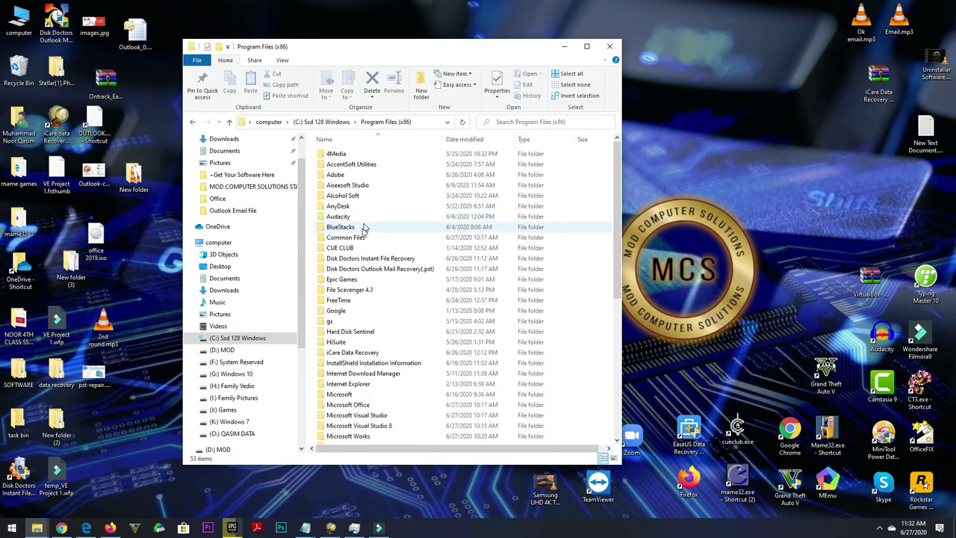
double_click(362, 405)
double_click(346, 187)
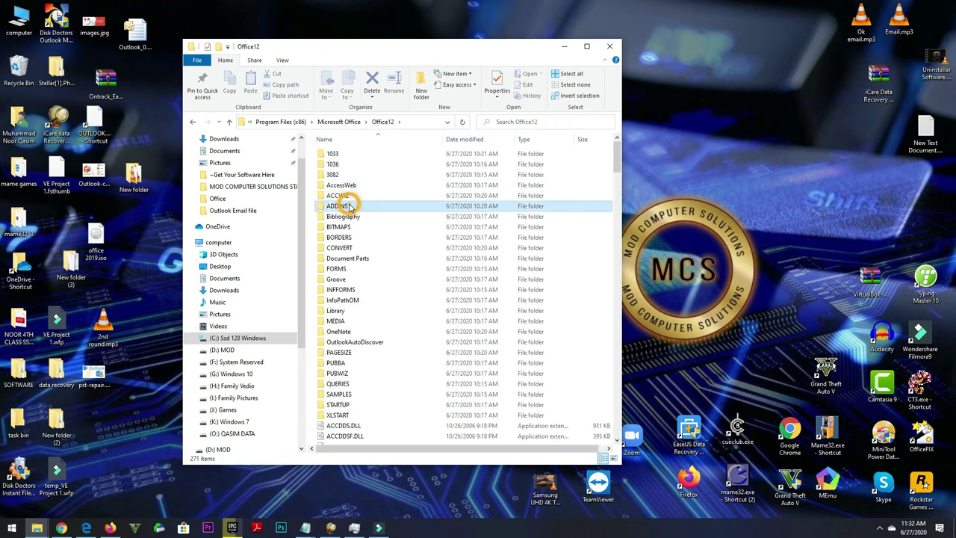
type("sc")
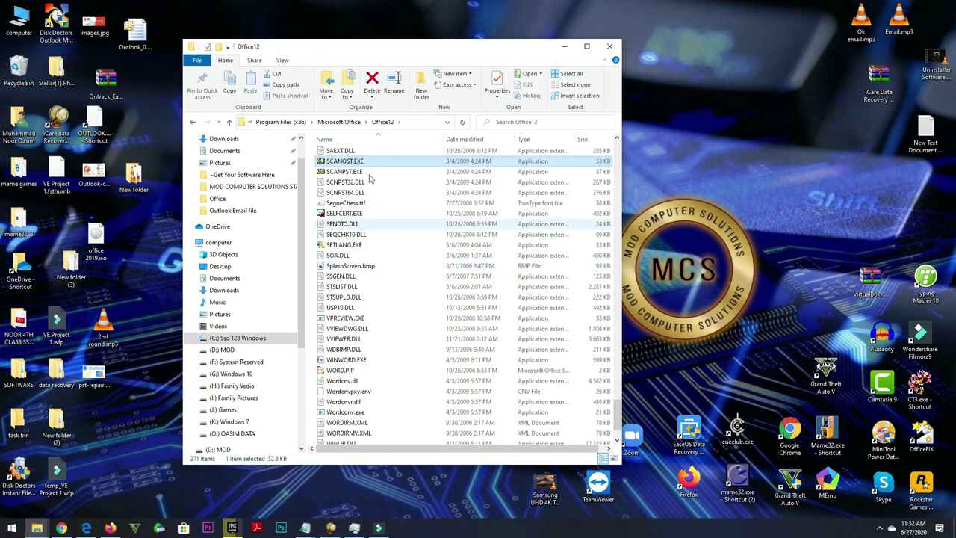
left_click(348, 173)
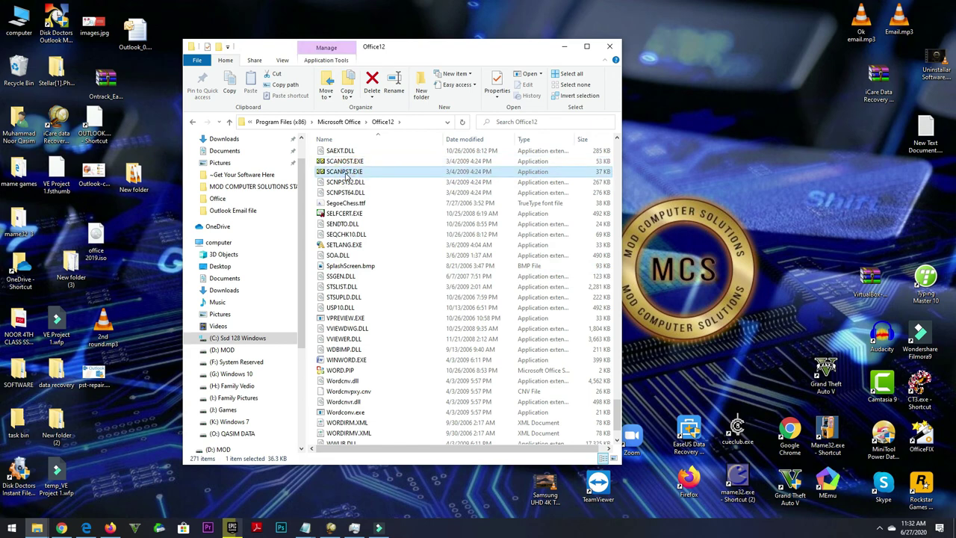
double_click(346, 172)
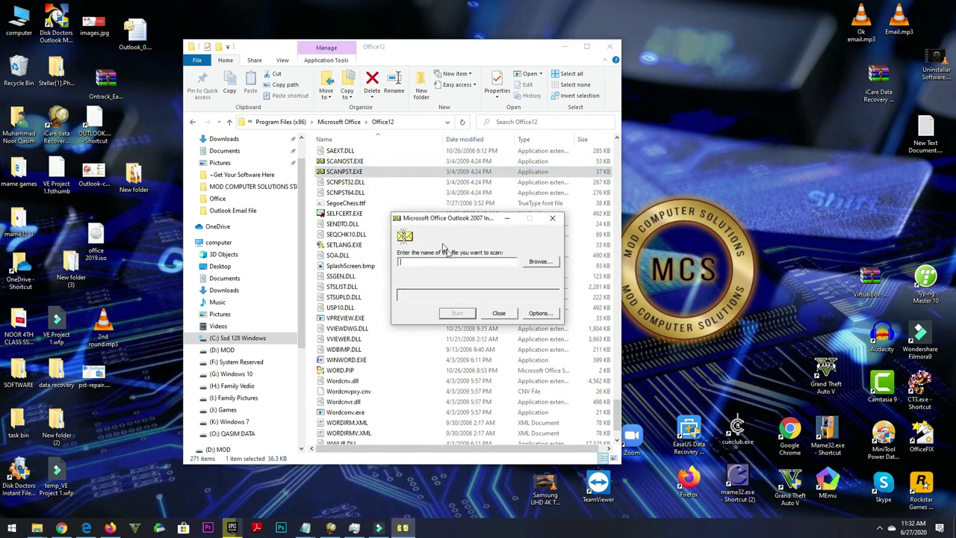
Scan FILE10.PST from the desktop's data recovery\Outlook Email file folder with the Inbox Repair Tool.
left_click(543, 263)
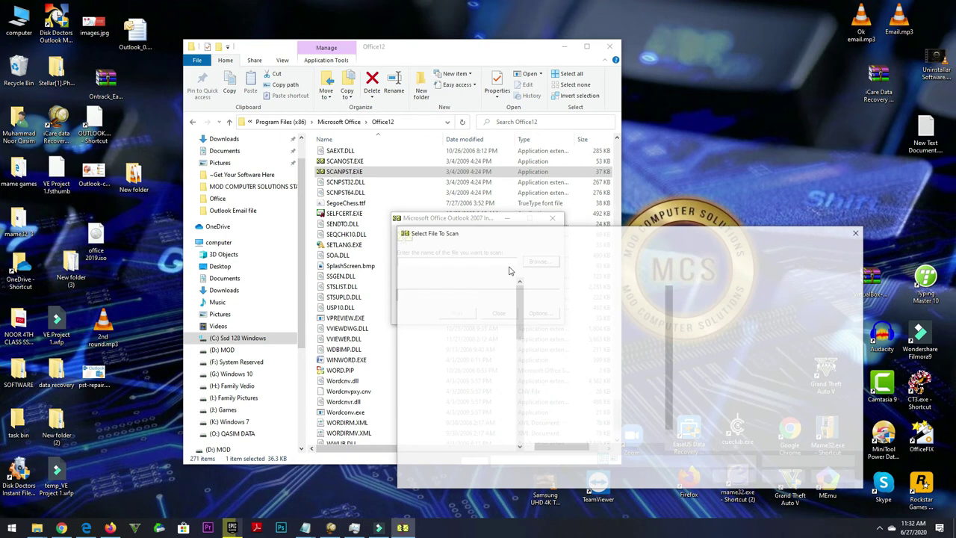
left_click(433, 305)
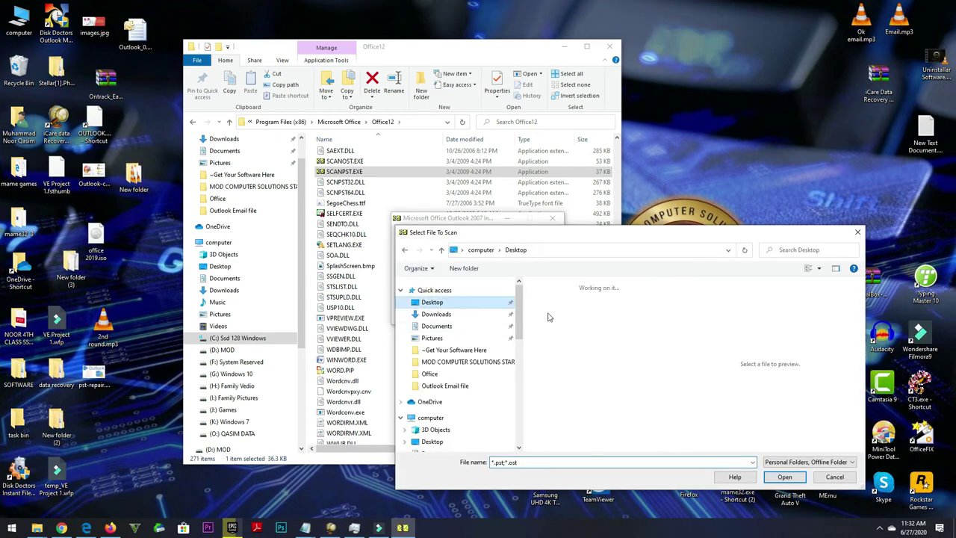
double_click(579, 293)
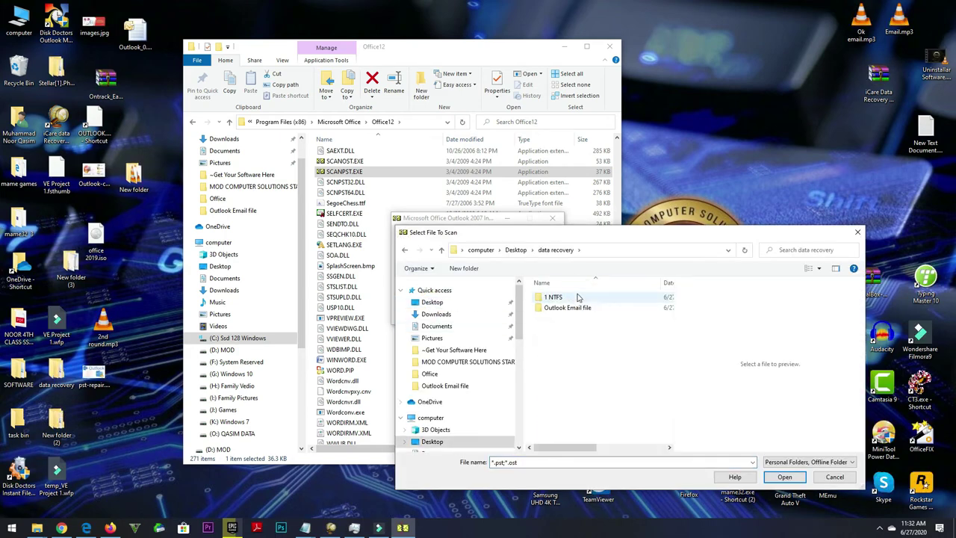
double_click(567, 308)
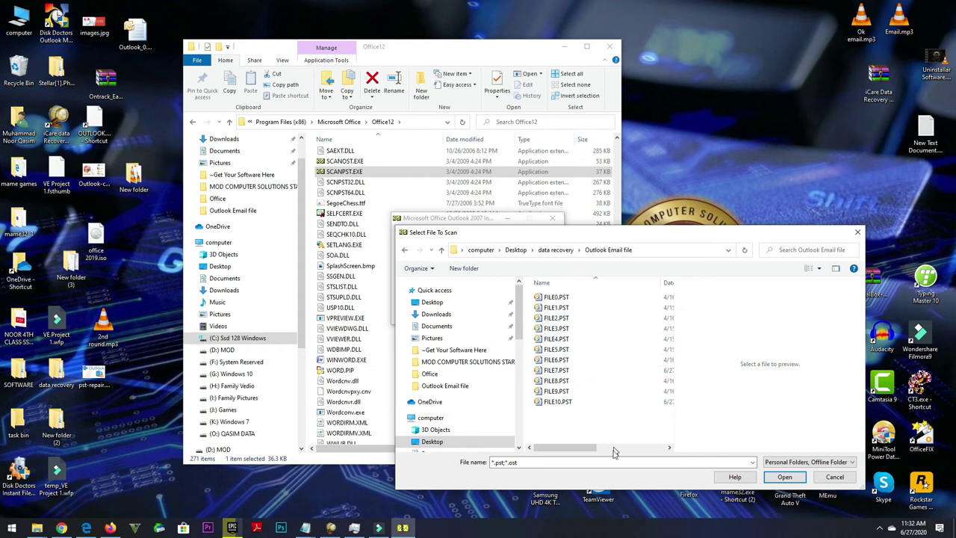
left_click_drag(590, 448, 566, 448)
double_click(554, 402)
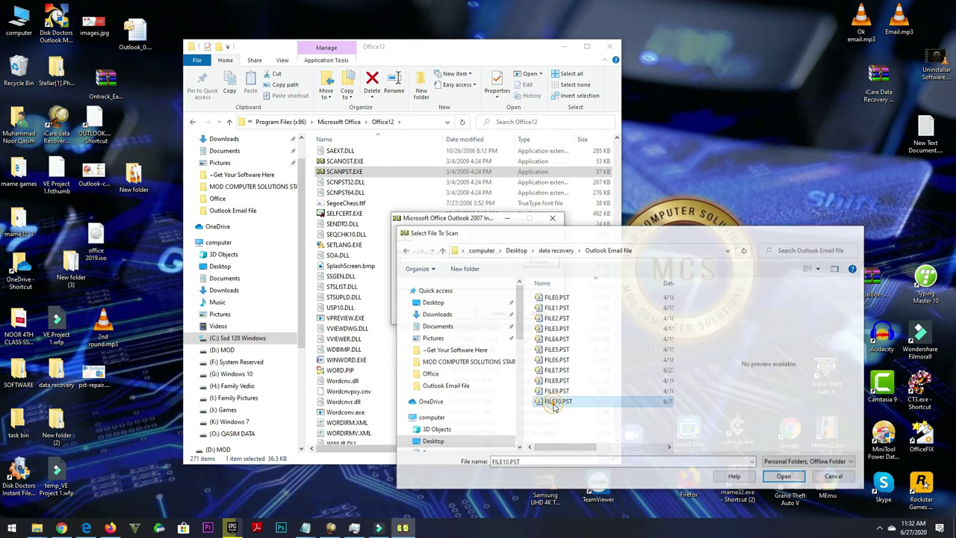
left_click(465, 312)
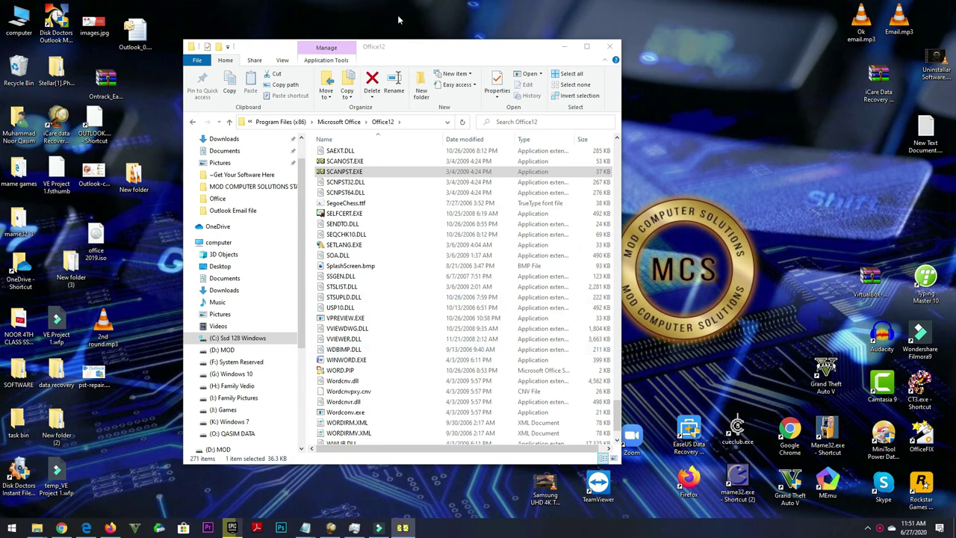
Minimize the Office12 folder window and repair the scanned FILE10.PST, keeping the backup option on.
left_click(564, 46)
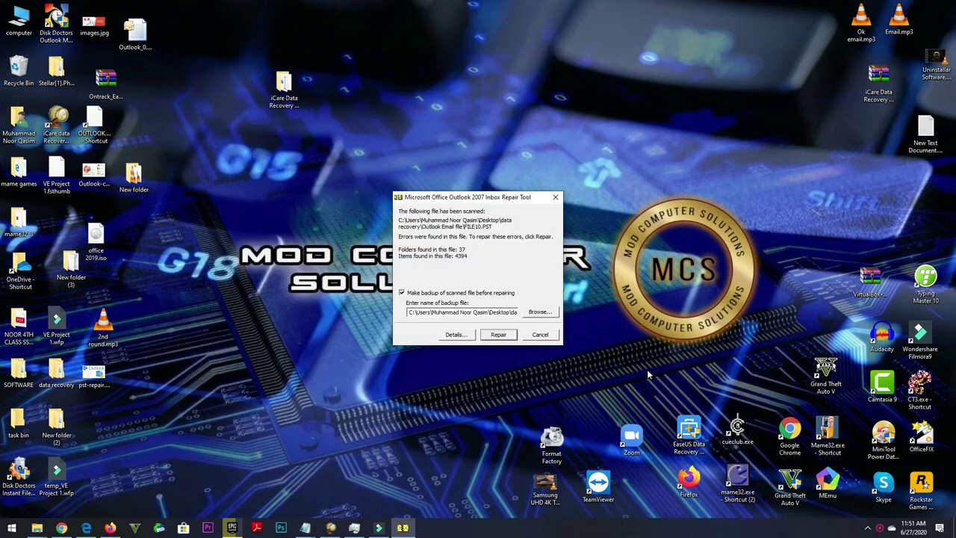
left_click(501, 337)
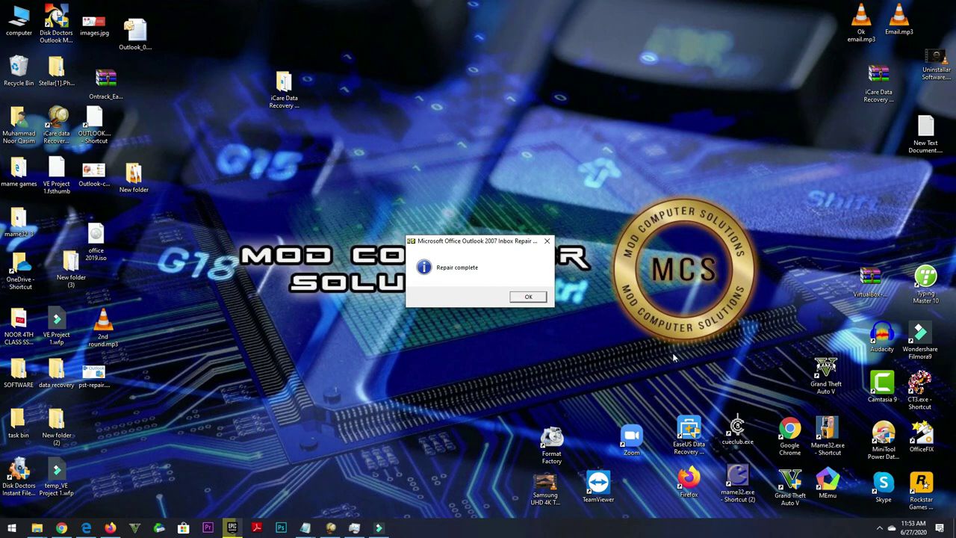
left_click(528, 297)
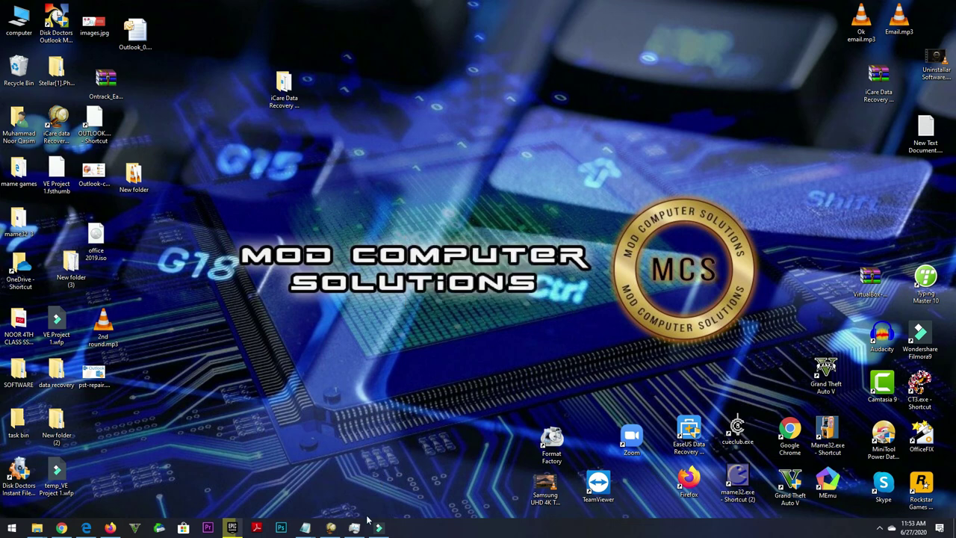
Search the installed programs for "out" and launch Microsoft Office Outlook 2007 again.
left_click(12, 528)
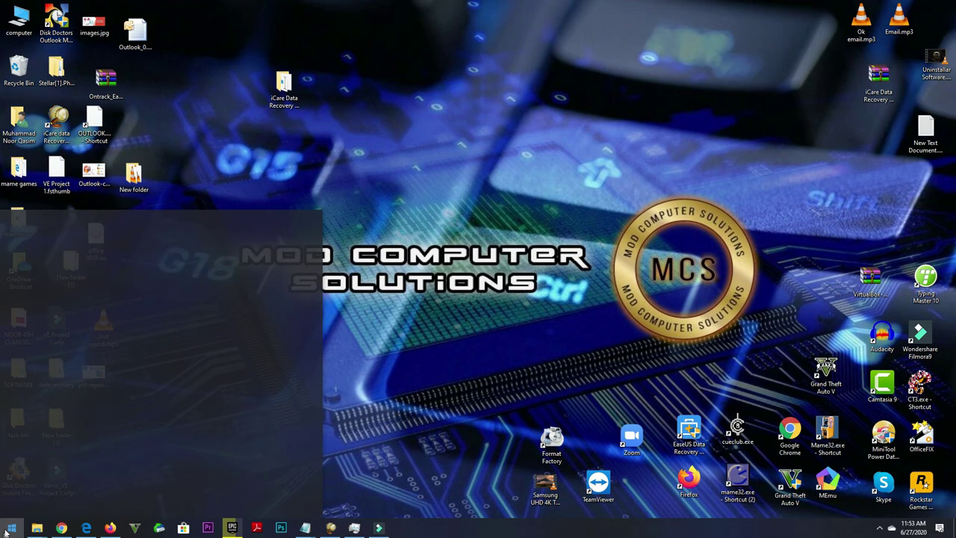
type("ou")
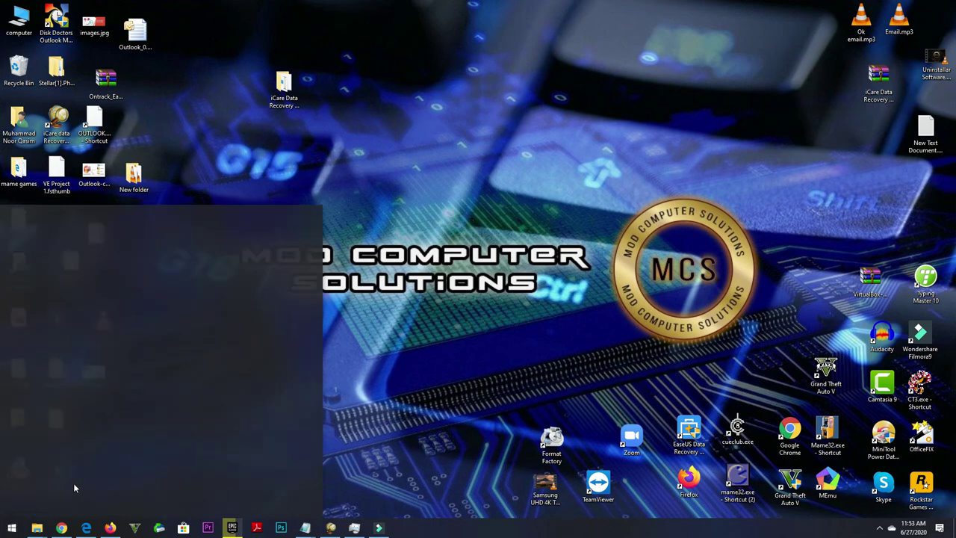
type("t")
left_click(112, 259)
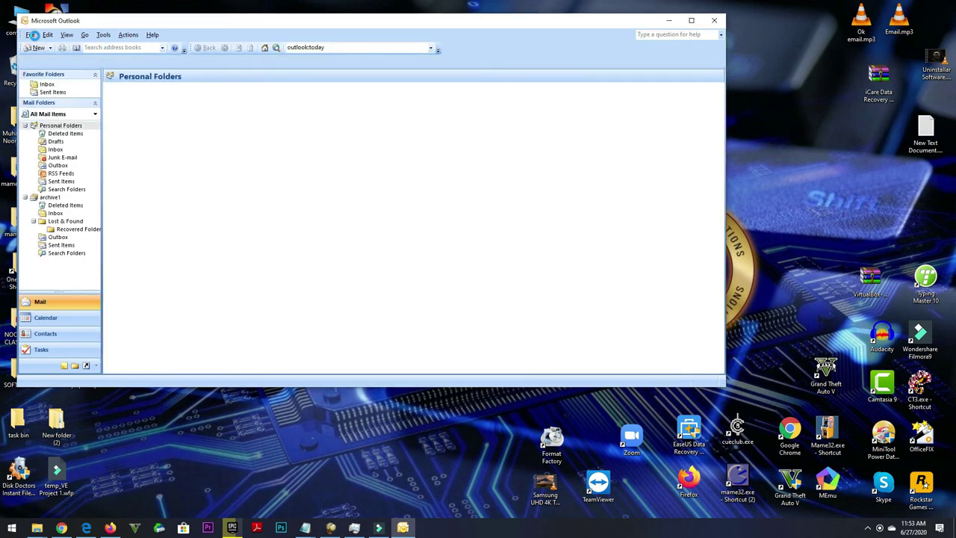
Add the repaired FILE10.PST from data recovery\Outlook Email file as an Outlook data file, keeping the name 09 Aug 2017.
left_click(30, 35)
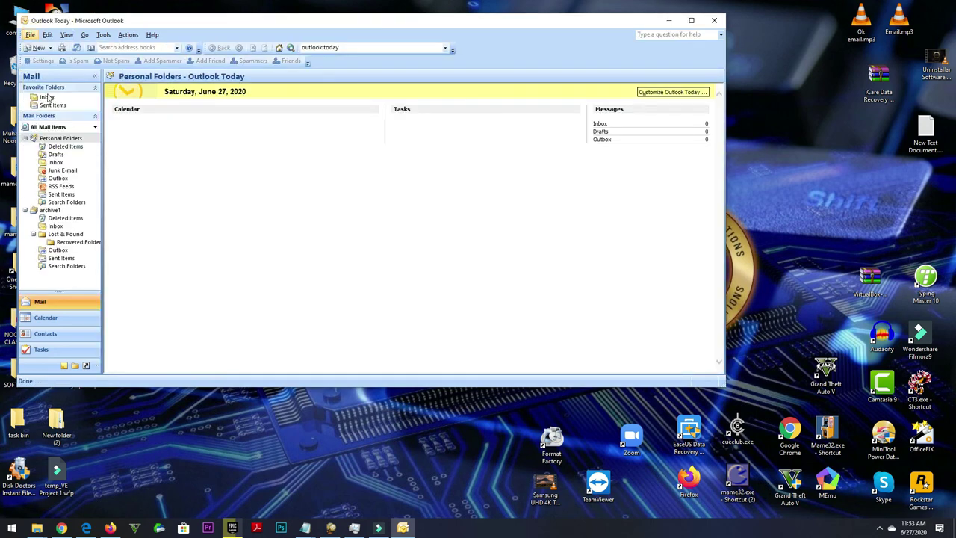
left_click(31, 34)
left_click(137, 126)
left_click(244, 151)
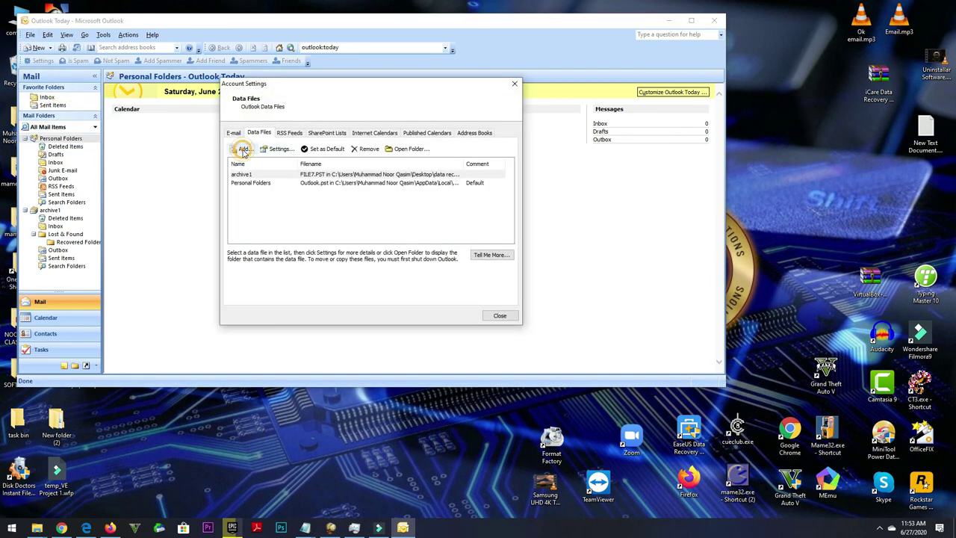
left_click(421, 244)
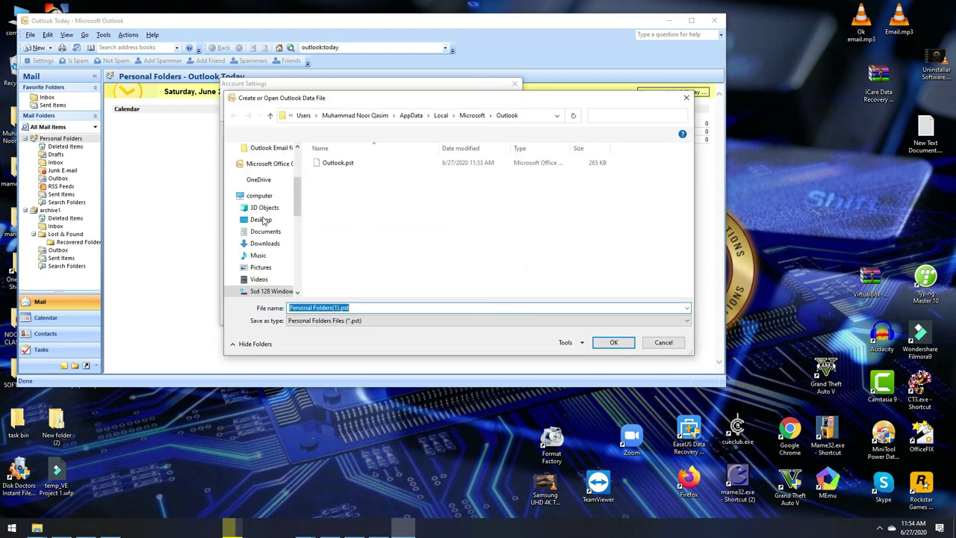
left_click(261, 220)
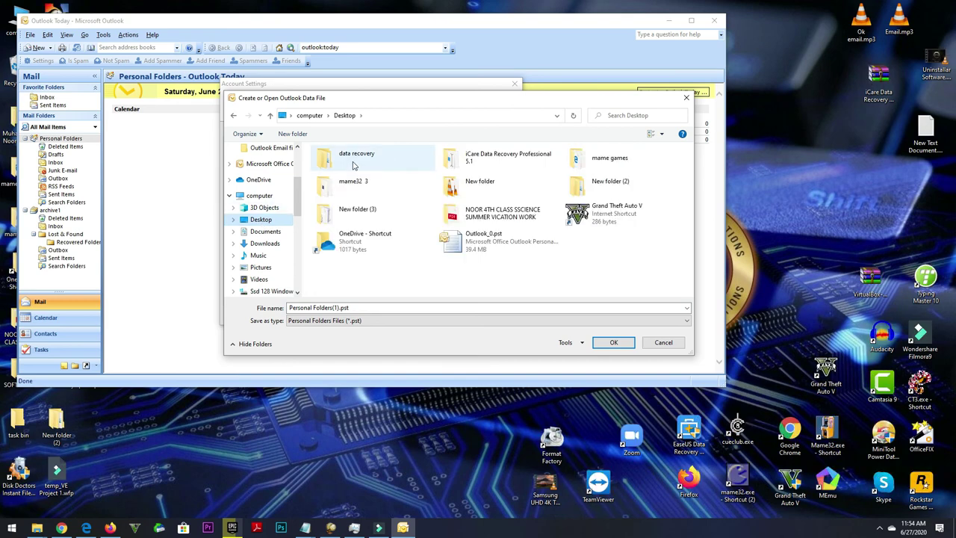
double_click(356, 159)
double_click(347, 174)
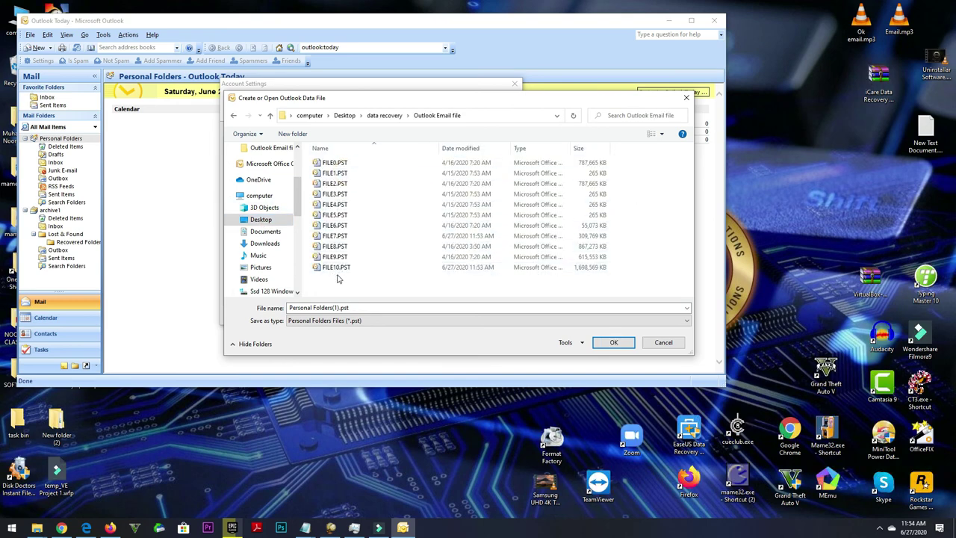
double_click(335, 268)
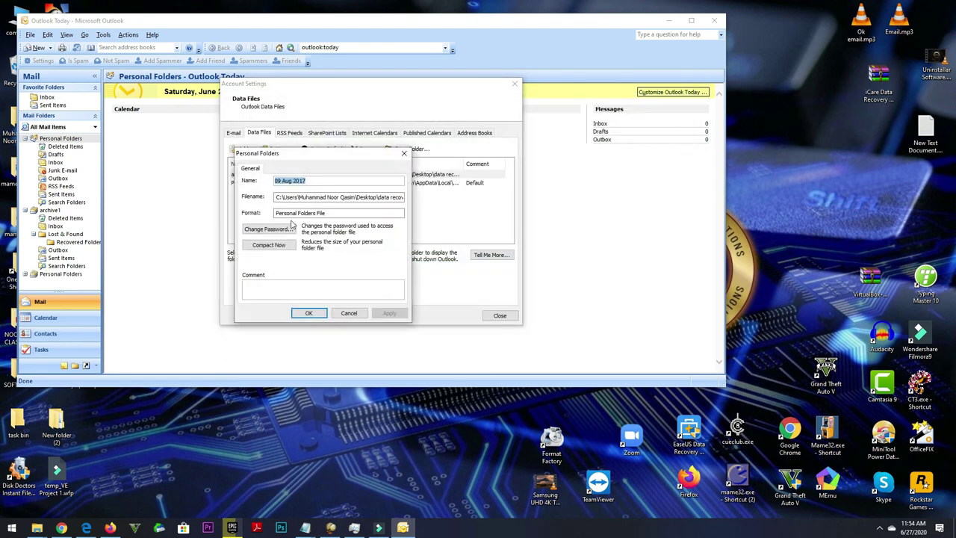
left_click(309, 313)
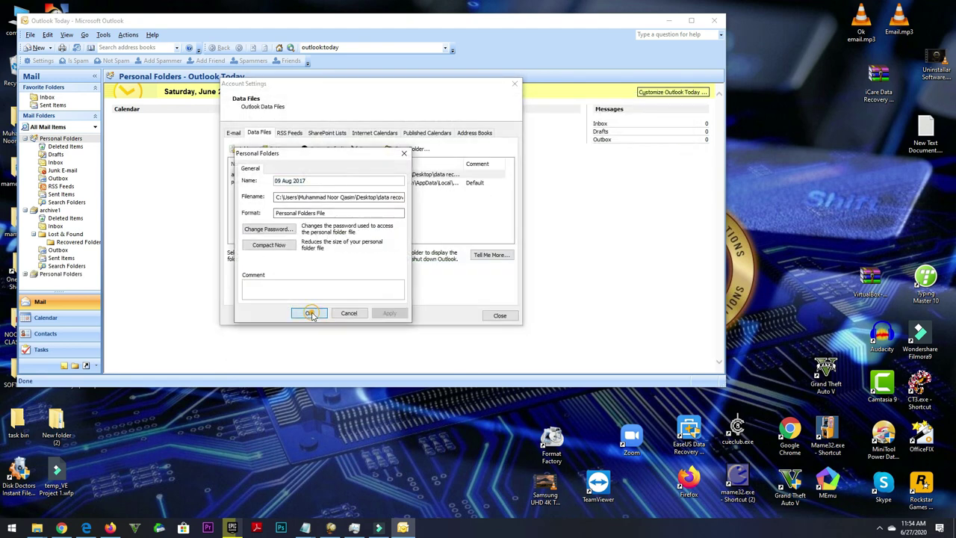
left_click(499, 316)
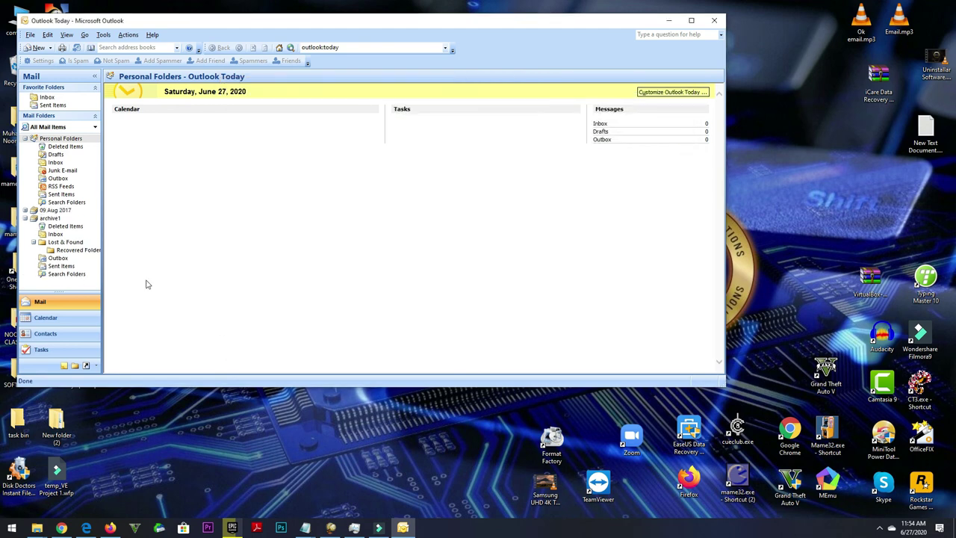
Expand the 09 Aug 2017 folders, view the mails in its Inbox and Drafts, and close Outlook.
left_click(25, 210)
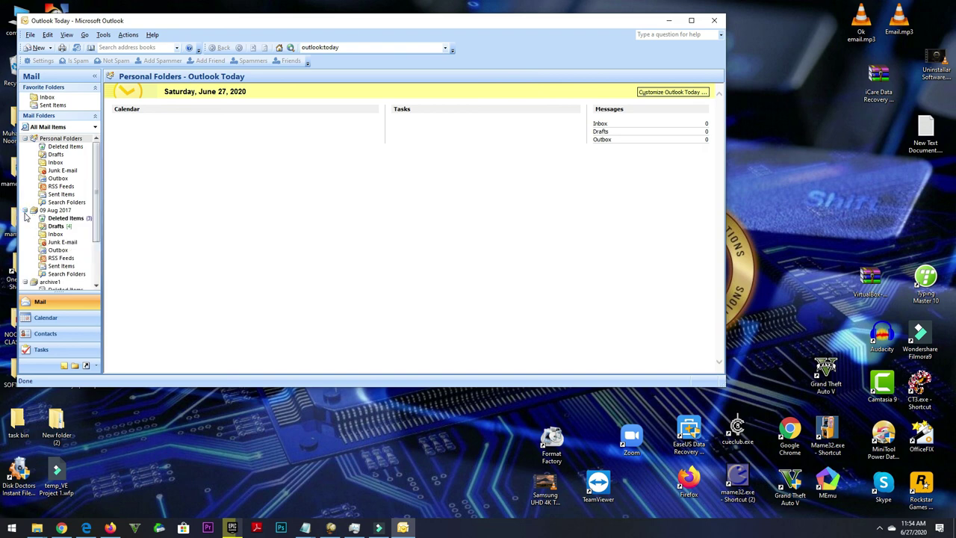
left_click(56, 233)
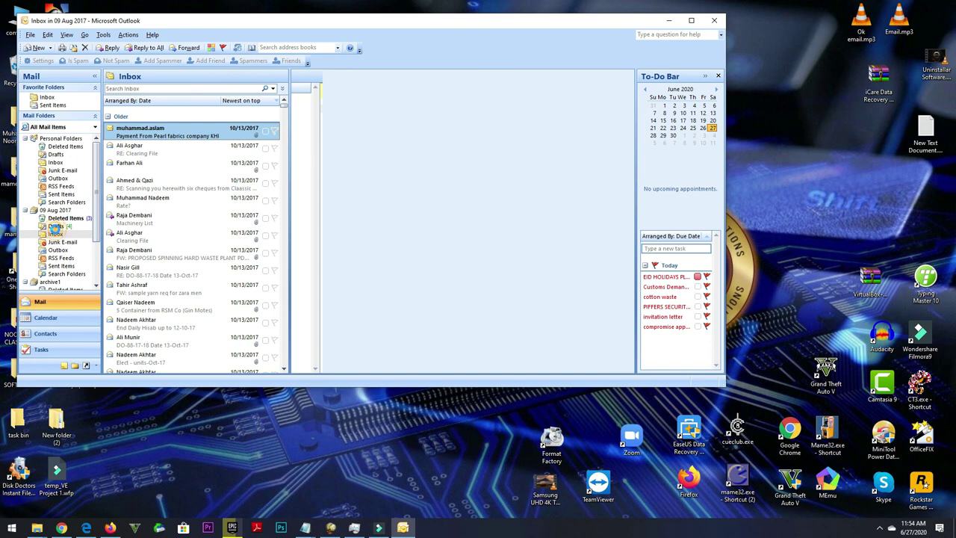
left_click(56, 226)
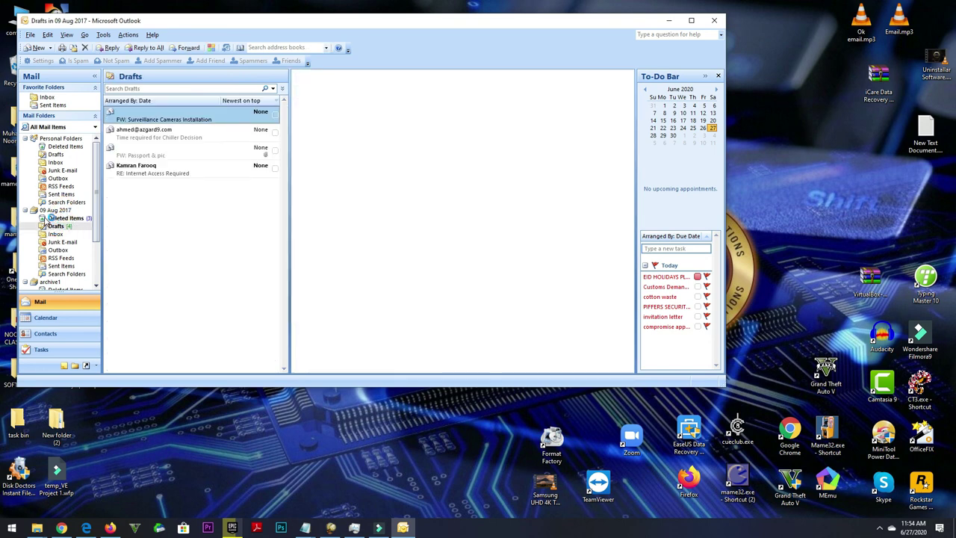
left_click(55, 210)
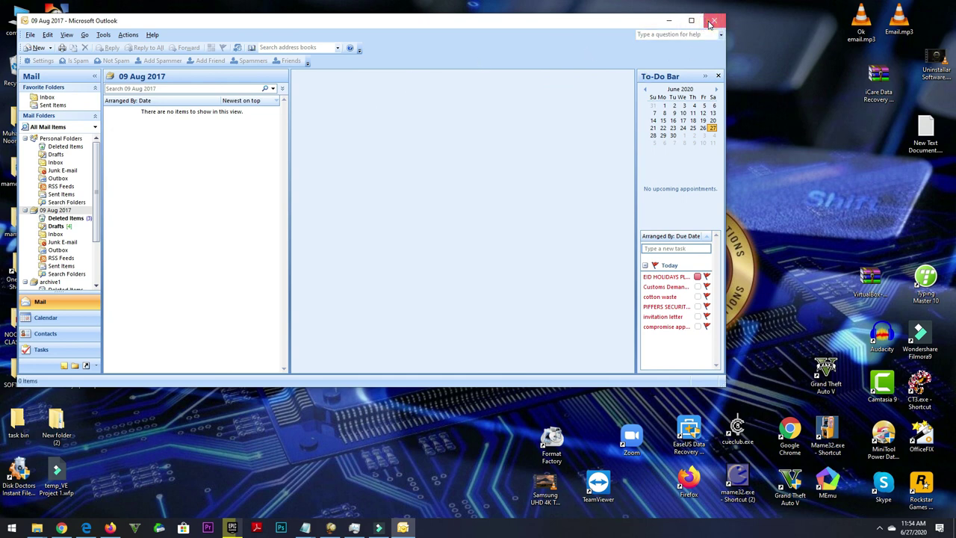
left_click(714, 21)
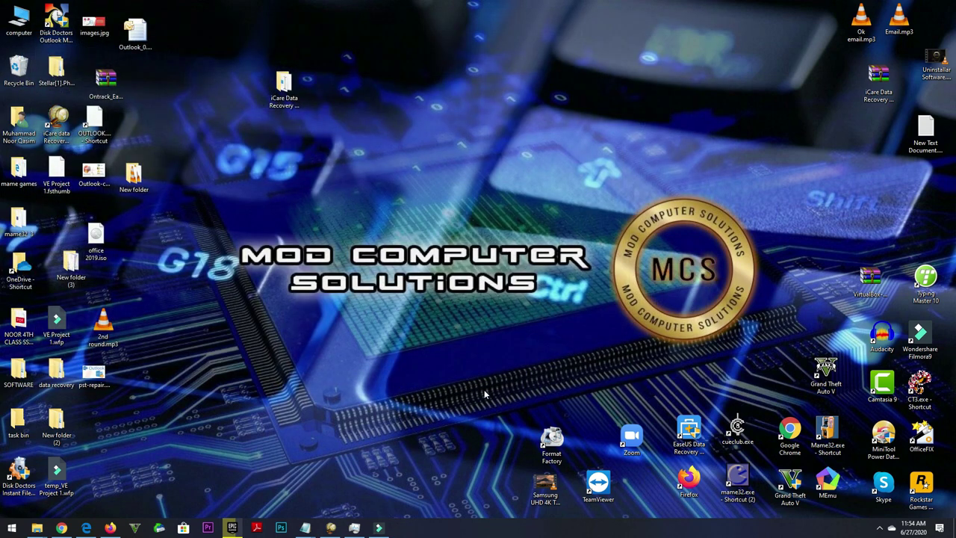